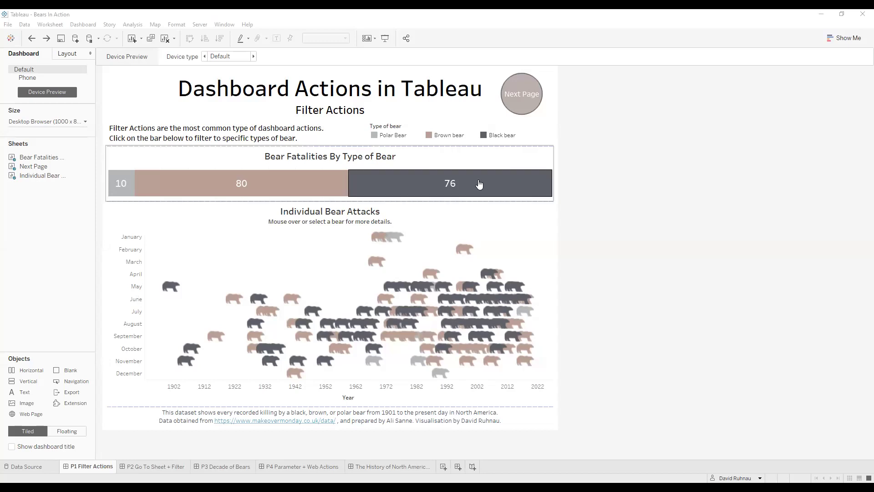
# Step: Test the existing filter by selecting the black, brown and polar bear bars, then clearing it
pyautogui.click(395, 190)
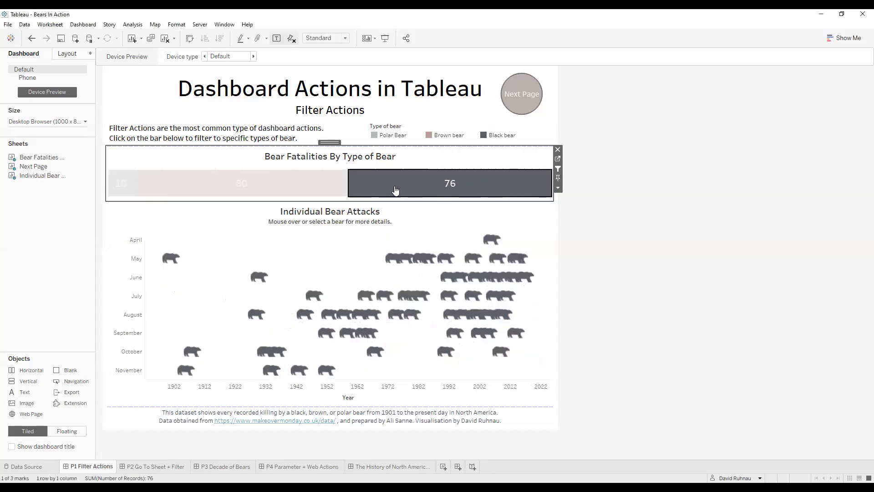
pyautogui.click(321, 183)
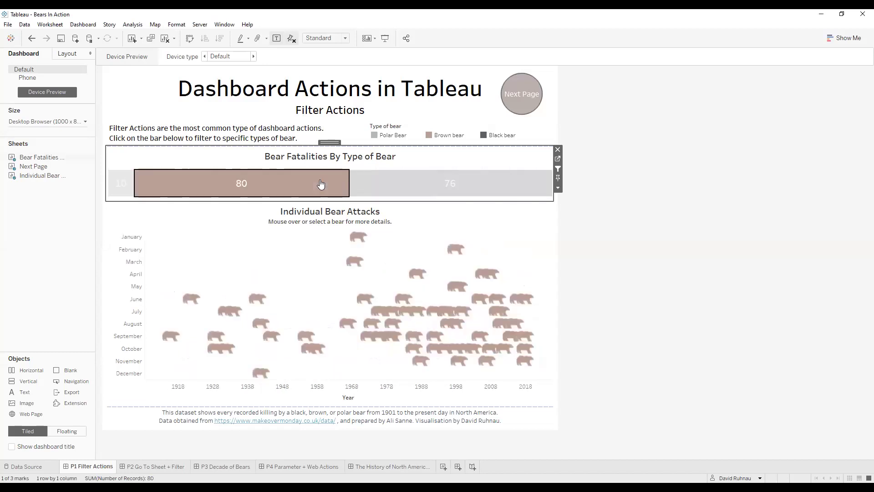
pyautogui.click(127, 185)
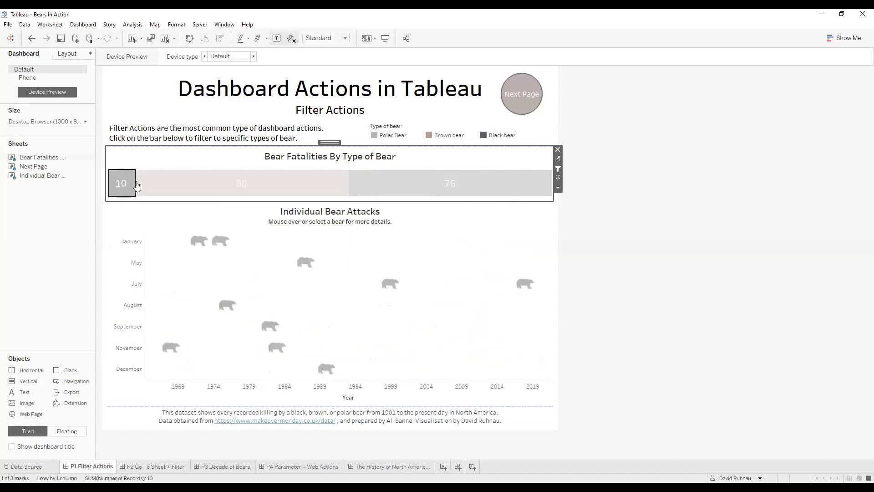
pyautogui.click(200, 189)
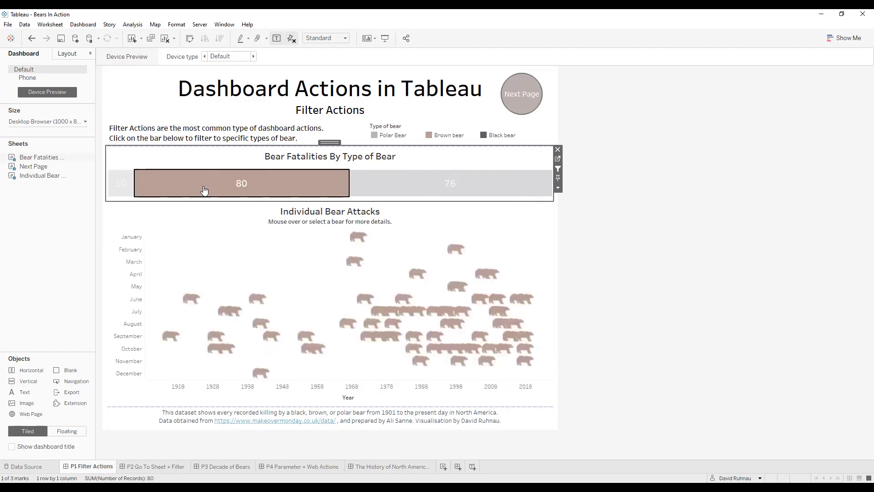
pyautogui.click(396, 188)
pyautogui.click(395, 188)
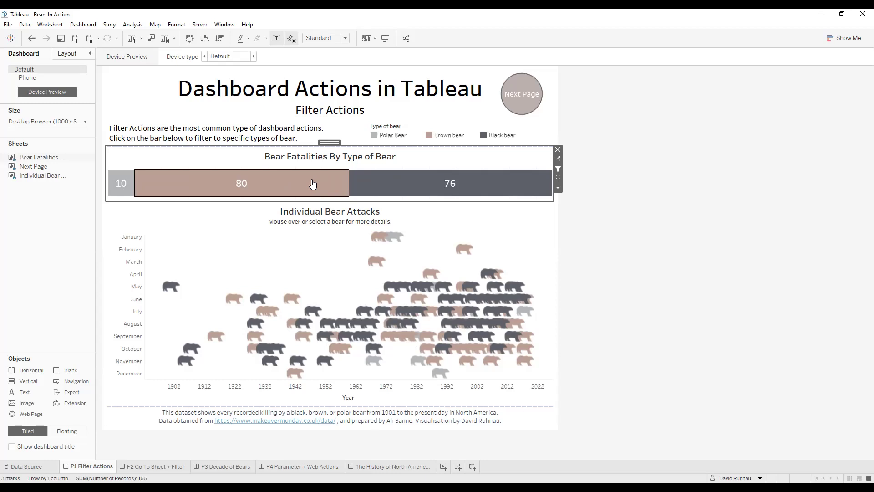
pyautogui.click(382, 185)
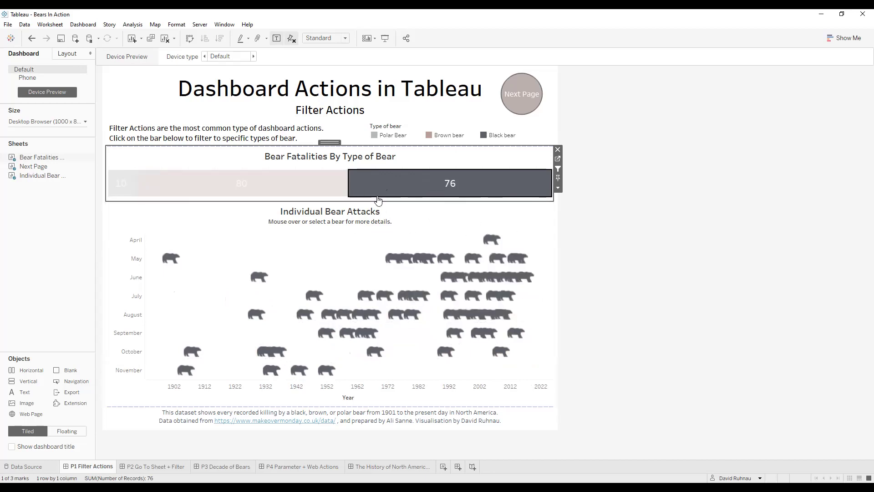
pyautogui.click(378, 194)
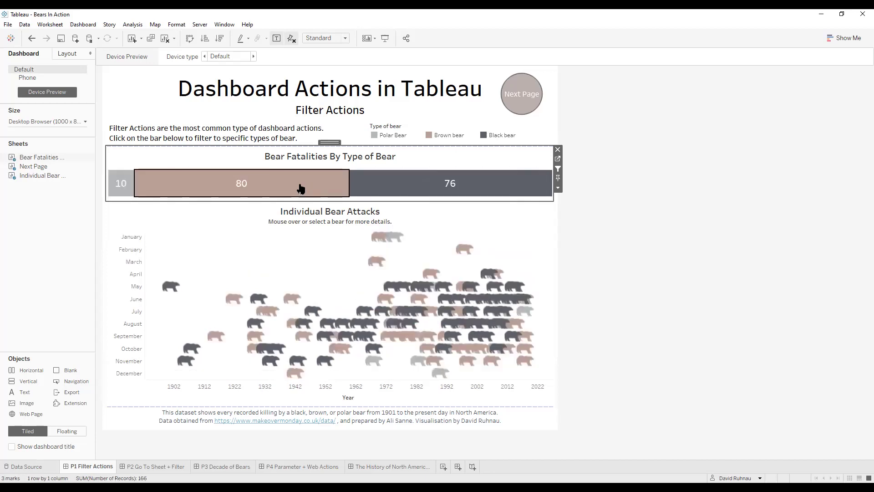
pyautogui.click(300, 189)
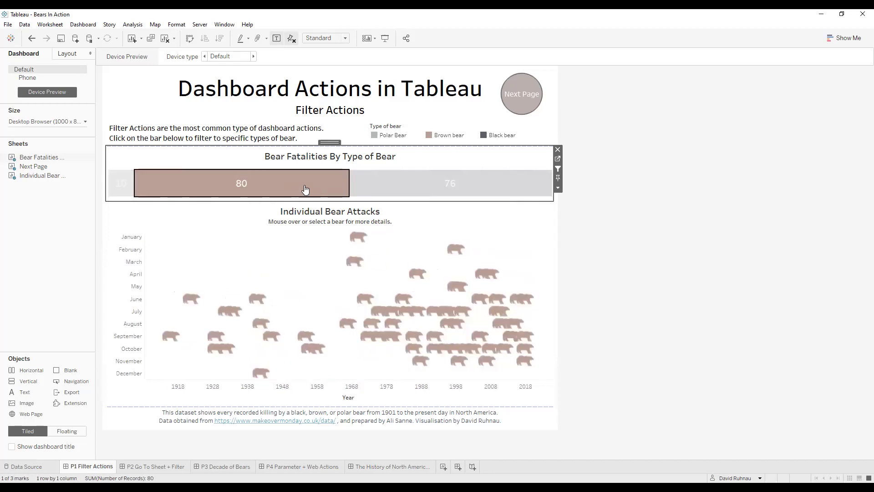
pyautogui.click(305, 189)
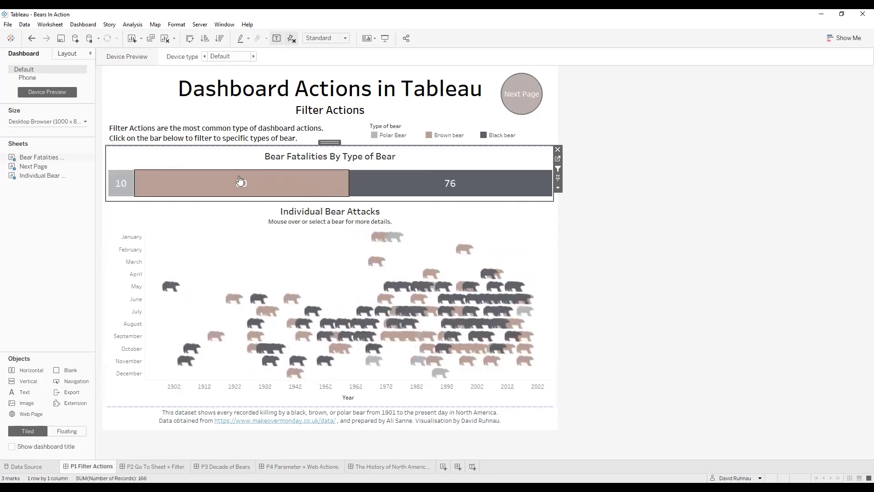
pyautogui.click(120, 182)
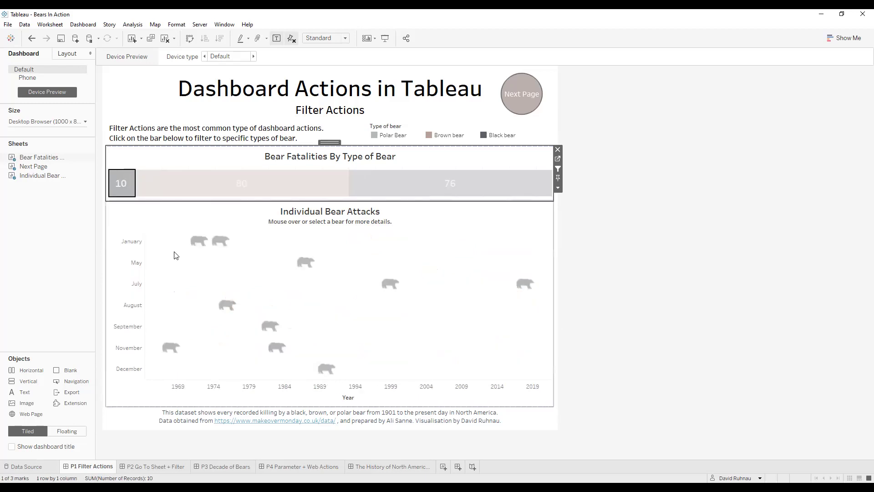
pyautogui.click(126, 179)
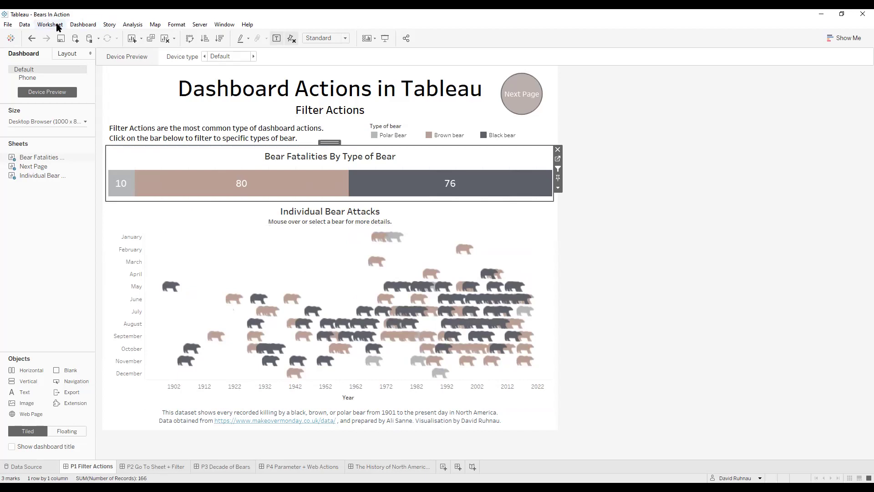
# Step: Remove the Filter 1 dashboard action and bring up the Add Action menu
pyautogui.click(83, 25)
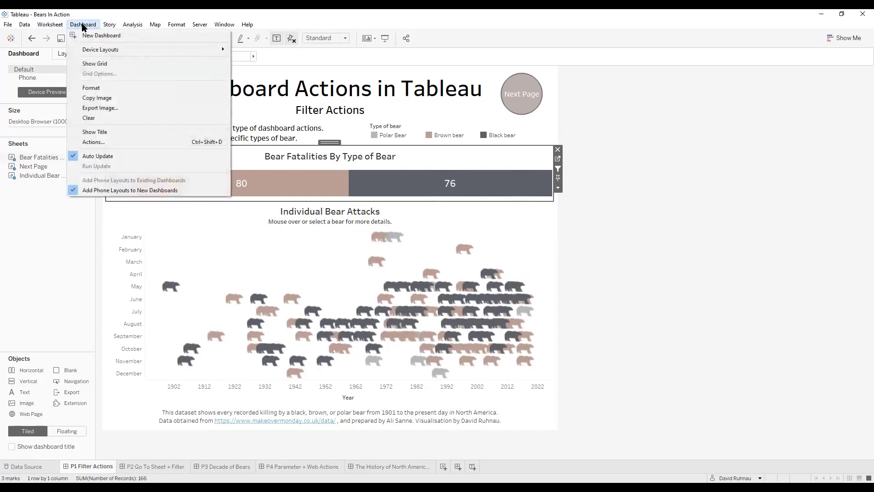
pyautogui.click(115, 142)
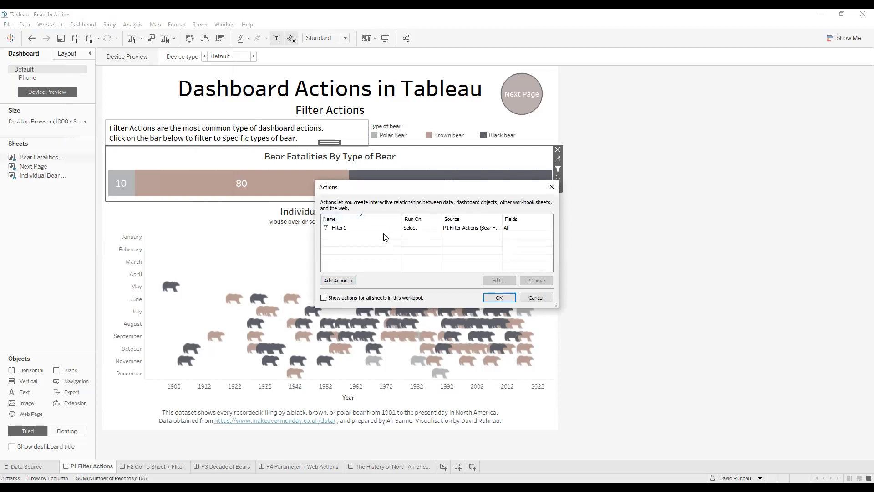
pyautogui.click(382, 229)
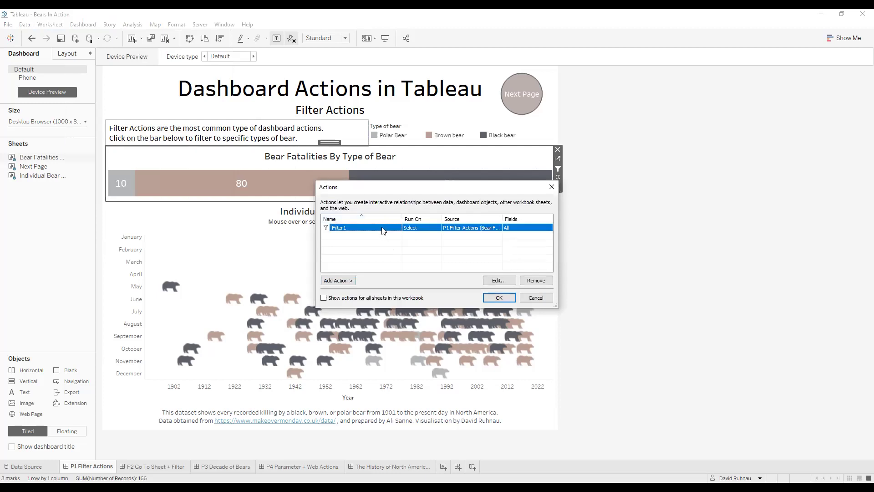
pyautogui.click(535, 281)
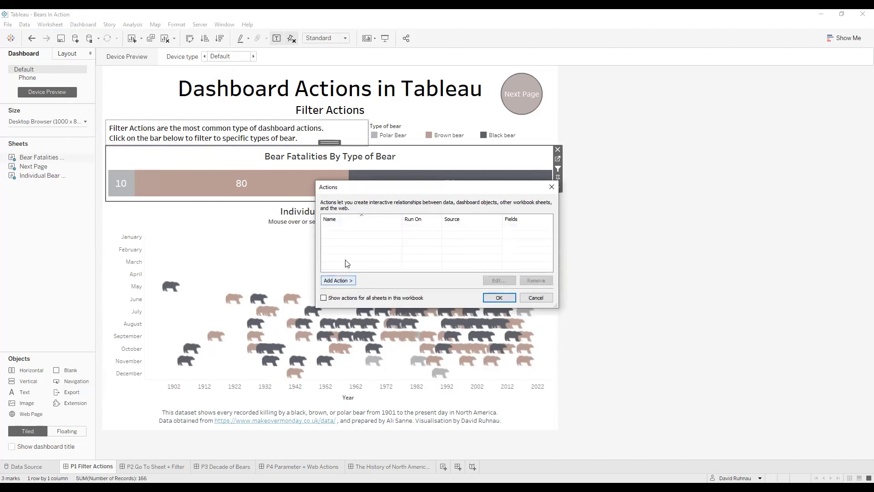
pyautogui.click(350, 281)
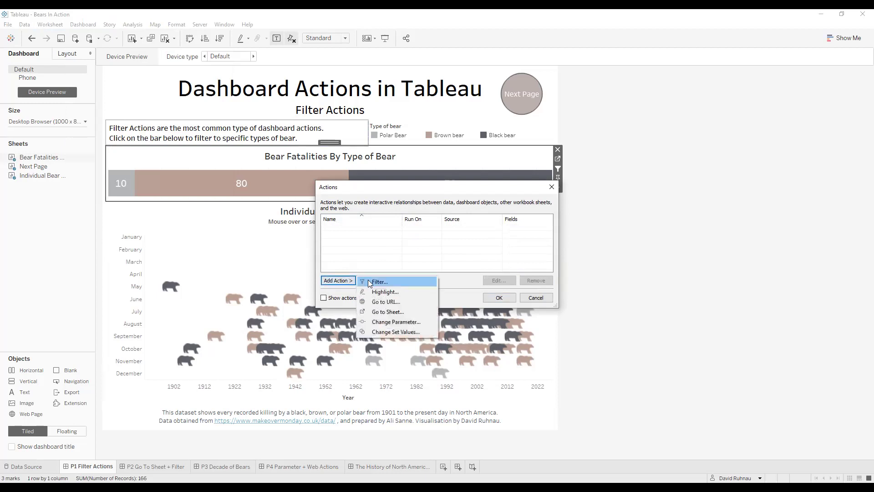
# Step: Choose Filter from the Add Action menu to create a new filter action
pyautogui.click(413, 281)
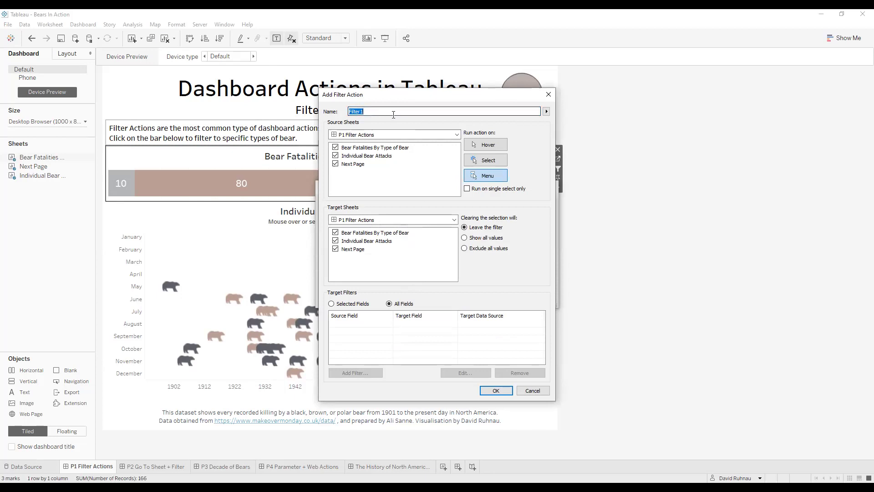
# Step: Name the action 'Bear Type Filter', keep P1 Filter Actions as source, and move the dialog aside
pyautogui.write('Bear Type Filter')
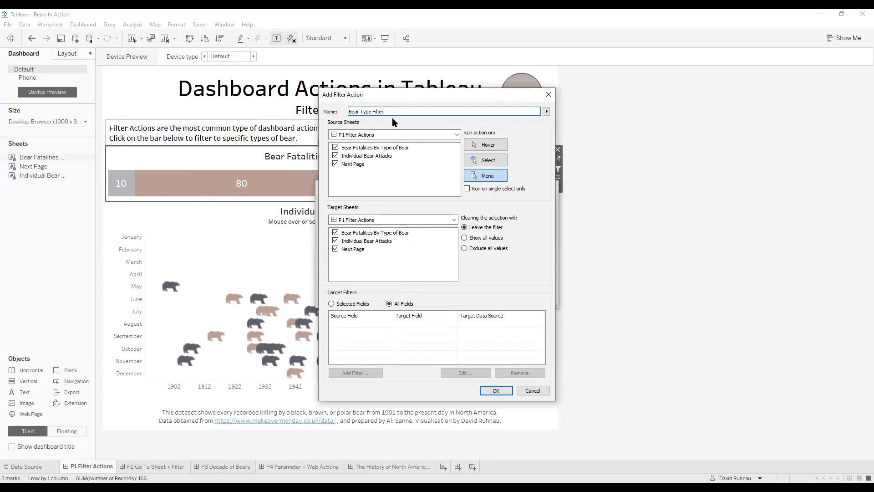
pyautogui.click(403, 134)
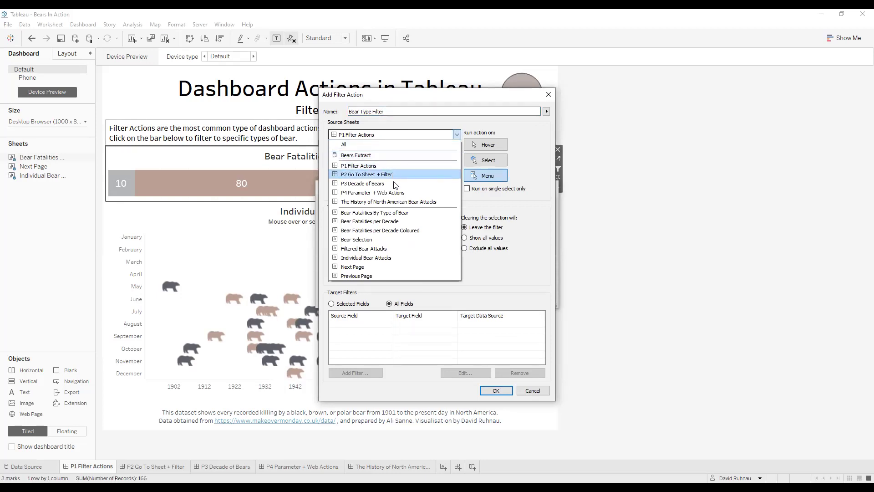
pyautogui.click(376, 165)
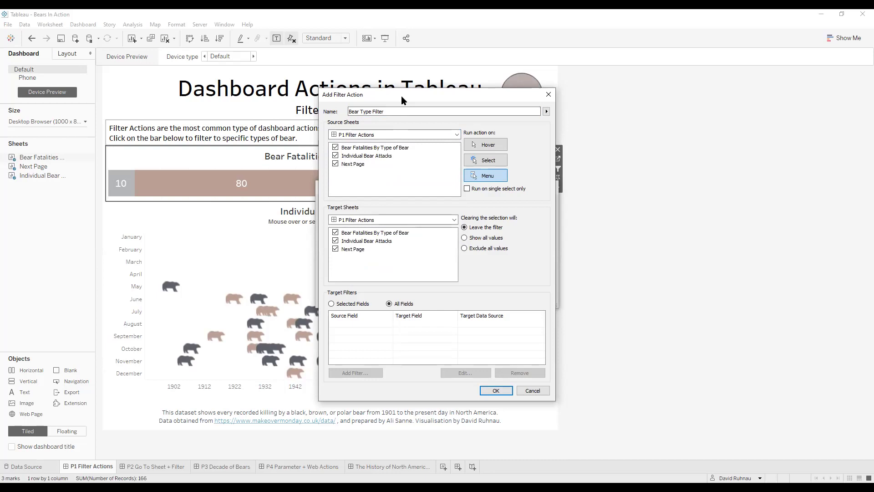
pyautogui.moveTo(400, 95); pyautogui.dragTo(653, 108)
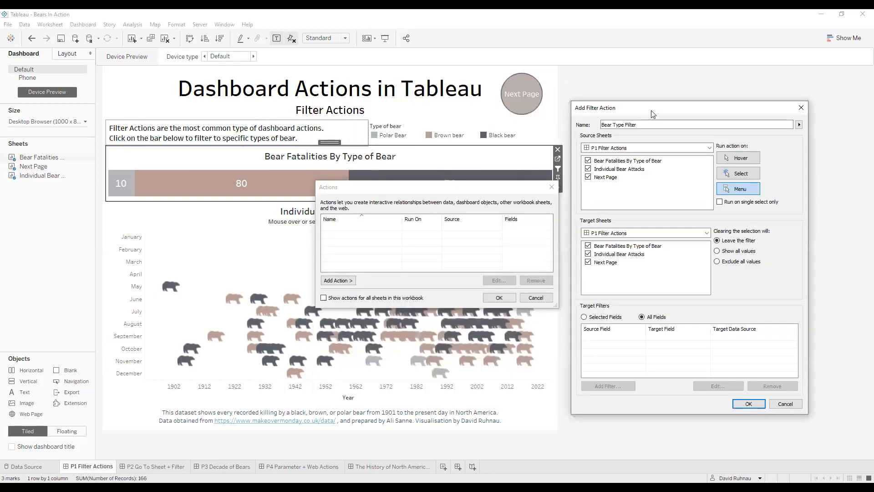
# Step: Uncheck Individual Bear Attacks and Next Page as source sheets and run the action on Select
pyautogui.click(587, 169)
pyautogui.click(588, 177)
pyautogui.click(751, 174)
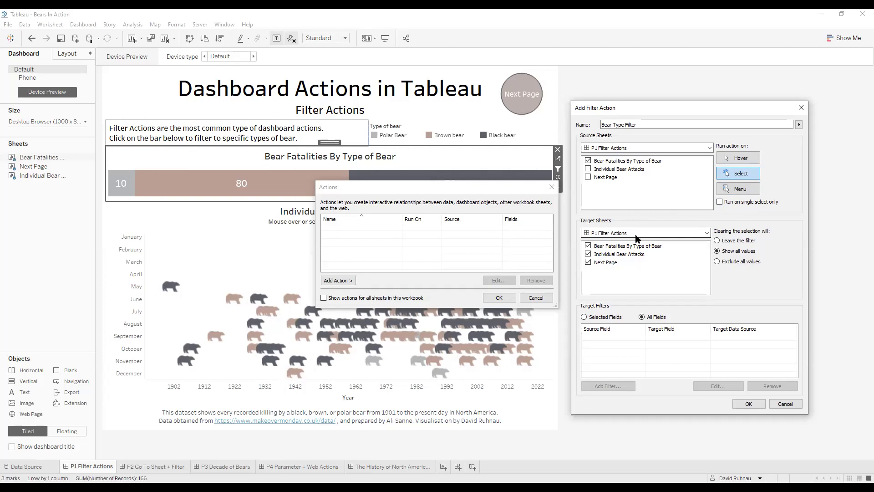
# Step: Uncheck Bear Fatalities By Type of Bear as a target and choose Selected Fields
pyautogui.click(589, 246)
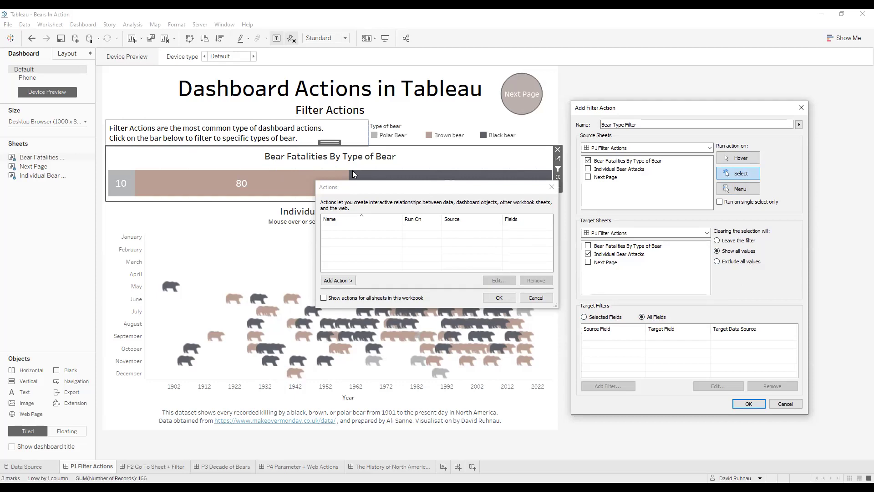
pyautogui.click(597, 321)
# Step: Cancel adding a specific field, revert to All Fields, and save the Bear Type Filter action
pyautogui.click(608, 386)
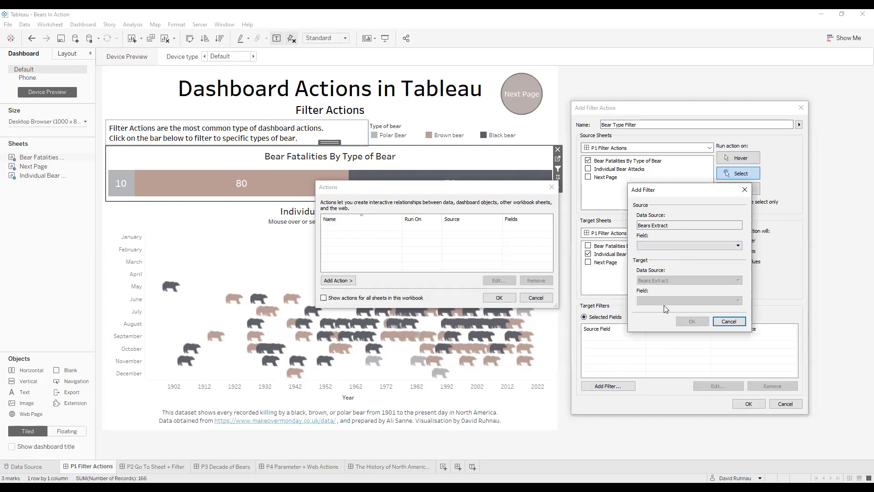
pyautogui.click(673, 246)
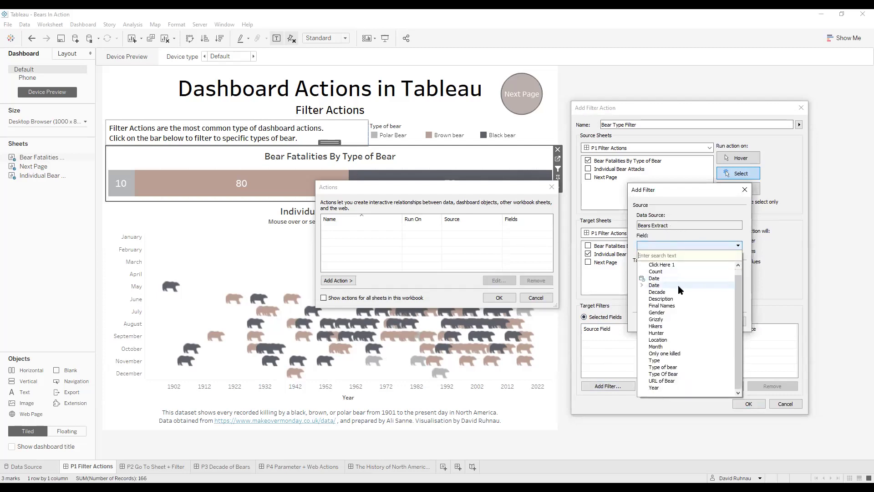
pyautogui.click(676, 245)
pyautogui.click(729, 321)
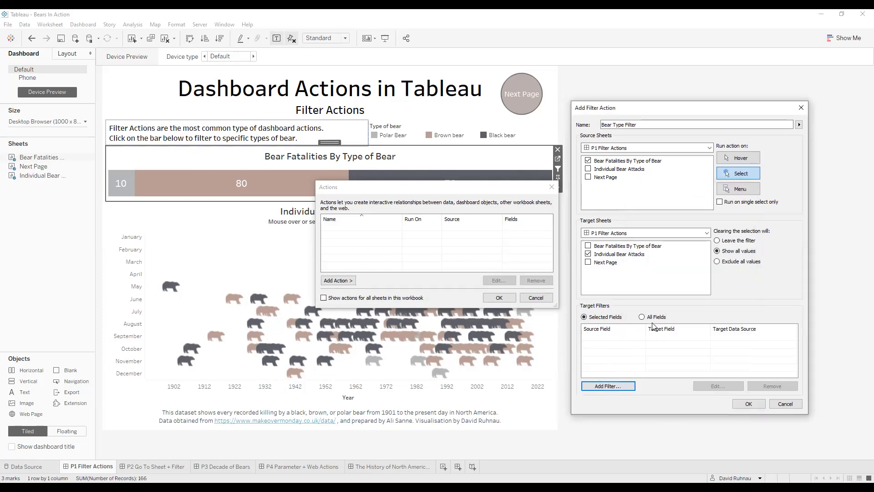
pyautogui.click(641, 318)
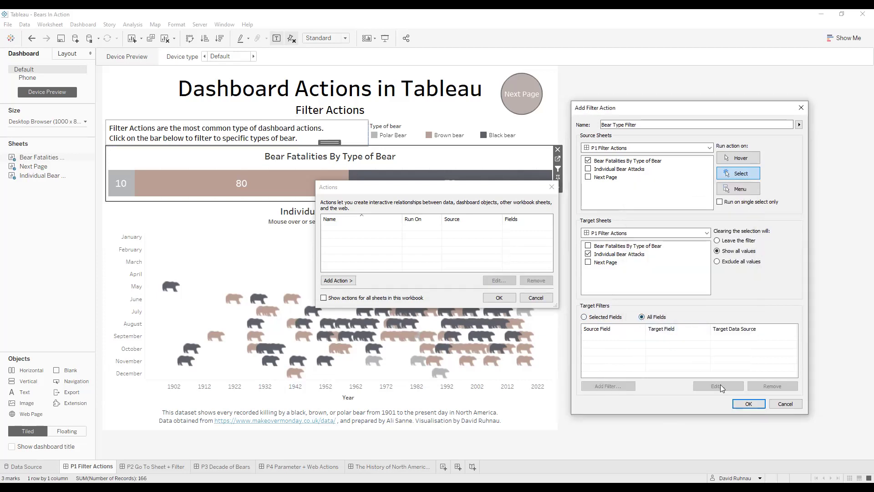
pyautogui.click(748, 404)
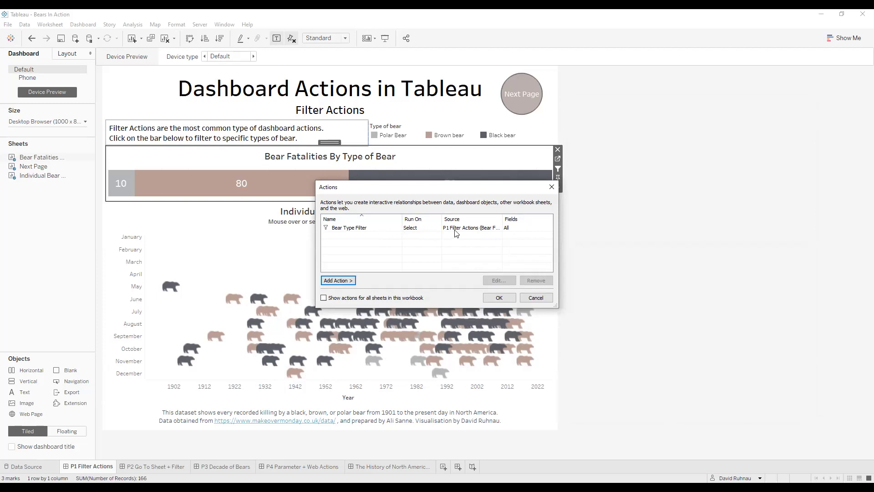
# Step: Close the Actions dialog, test the filter on brown, black and polar bears, then clear it
pyautogui.click(465, 233)
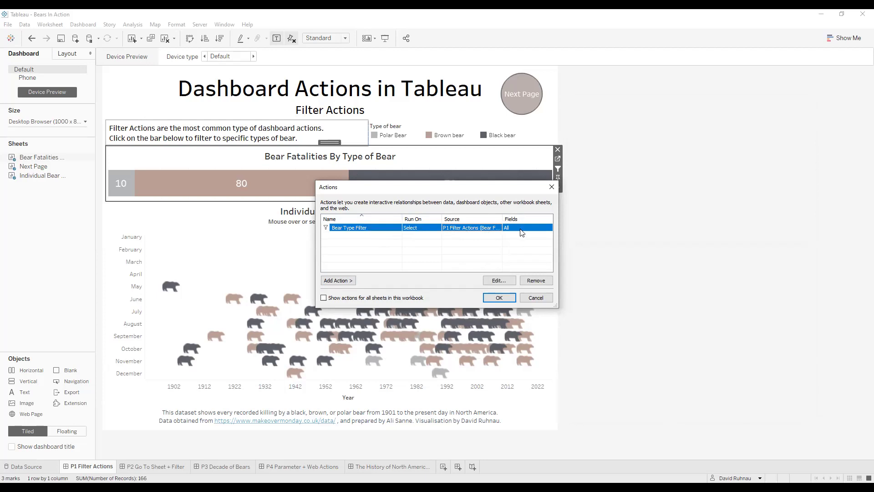
pyautogui.click(500, 298)
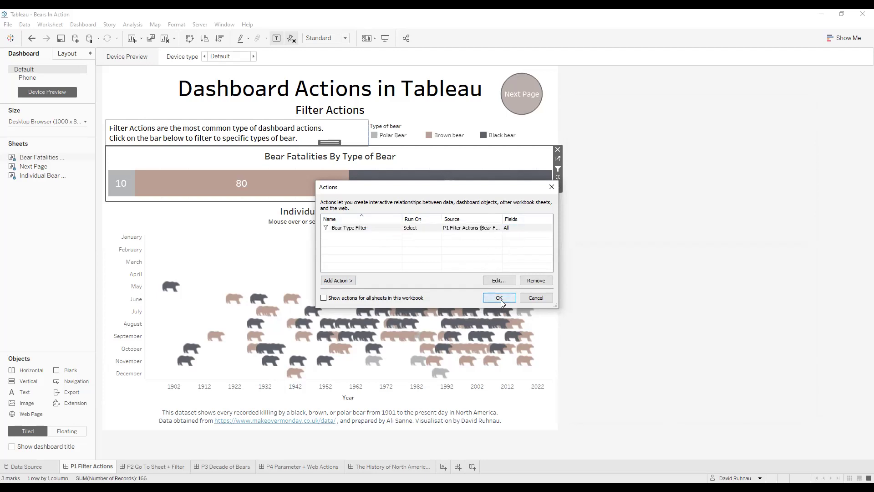
pyautogui.click(311, 183)
pyautogui.click(384, 192)
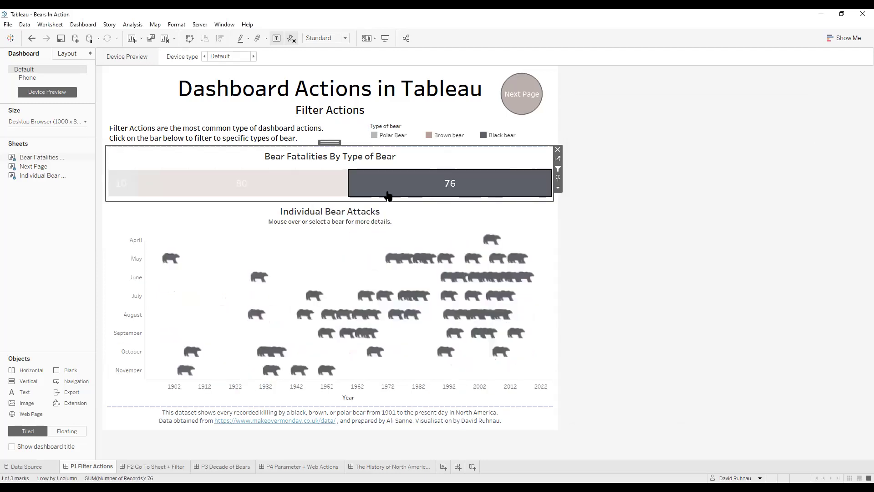
pyautogui.click(134, 179)
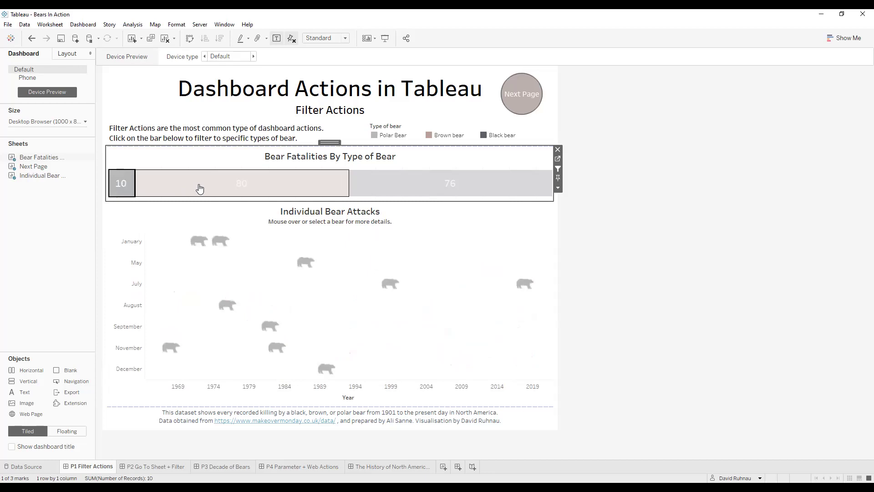
pyautogui.click(262, 190)
pyautogui.click(376, 193)
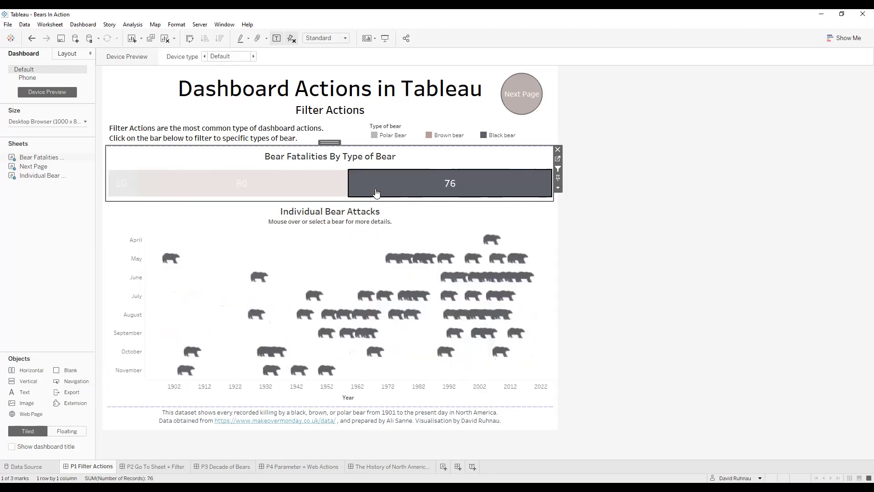
pyautogui.click(377, 193)
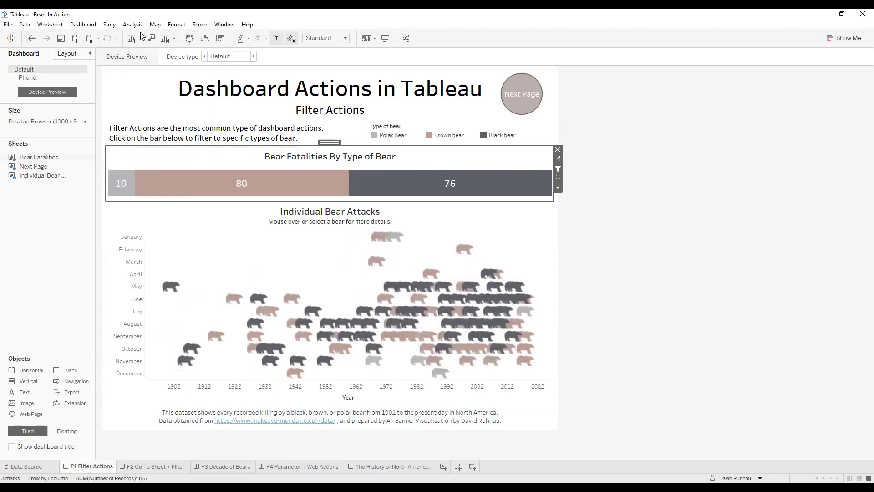
# Step: Set the Bear Type Filter to run on Hover and try it on the chart
pyautogui.click(83, 24)
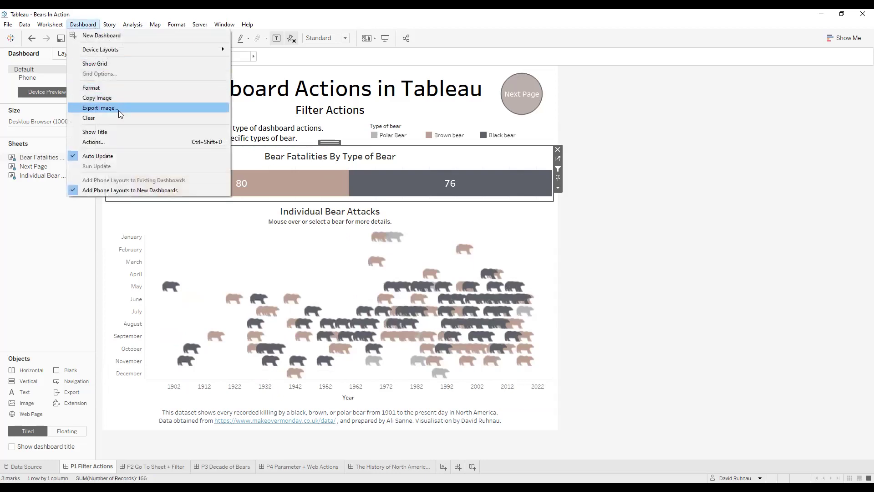
pyautogui.click(120, 142)
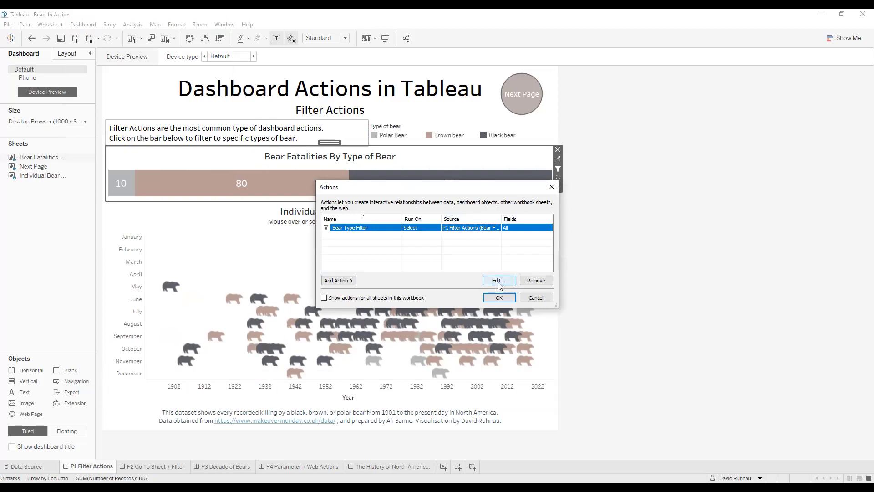
pyautogui.click(498, 280)
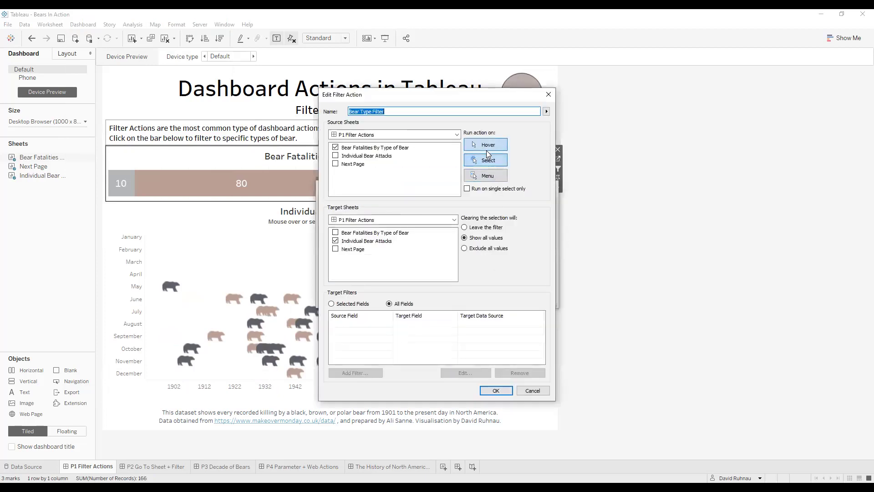
pyautogui.click(485, 150)
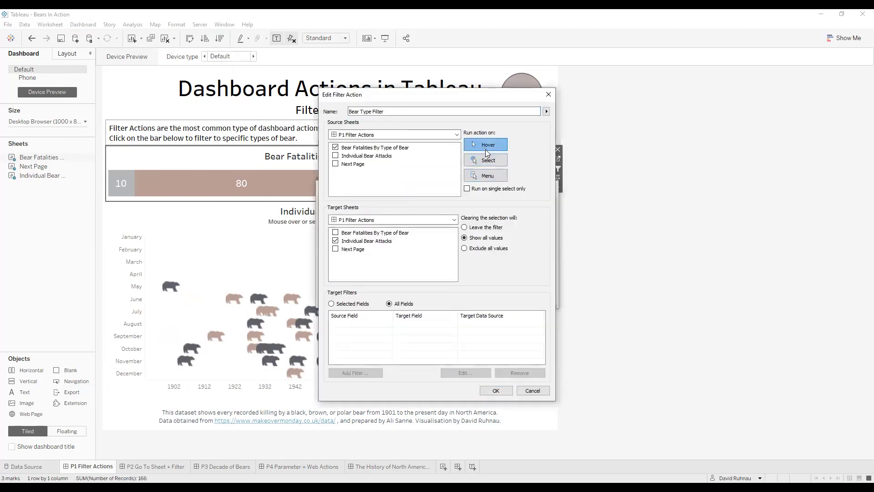
pyautogui.click(495, 390)
pyautogui.click(499, 298)
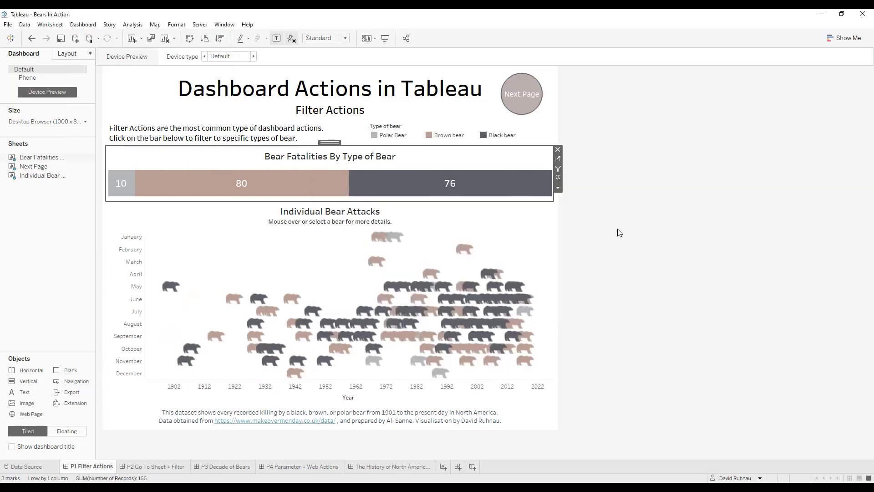
pyautogui.moveTo(505, 183)
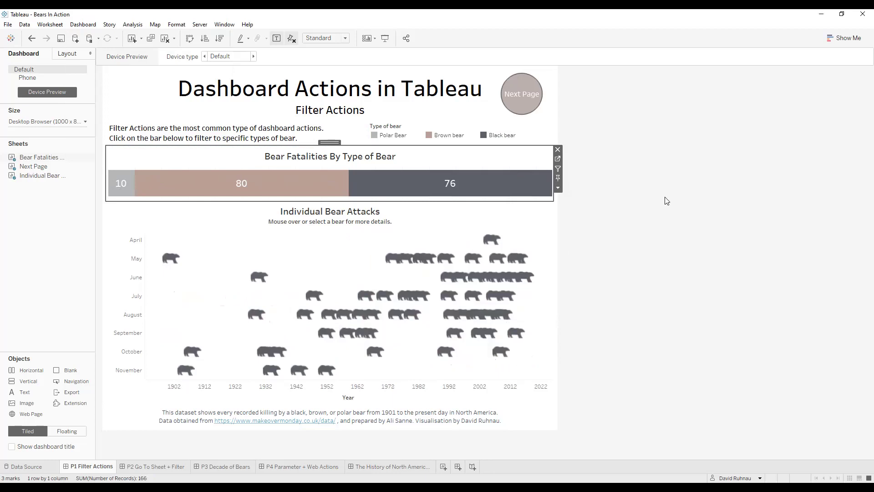
# Step: Switch the Bear Type Filter back to run on Select and test it on brown bears
pyautogui.click(82, 25)
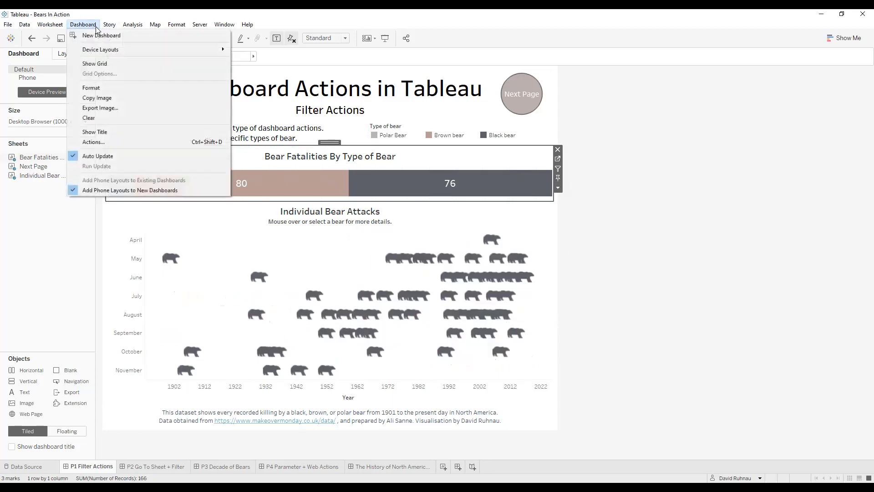
pyautogui.click(114, 141)
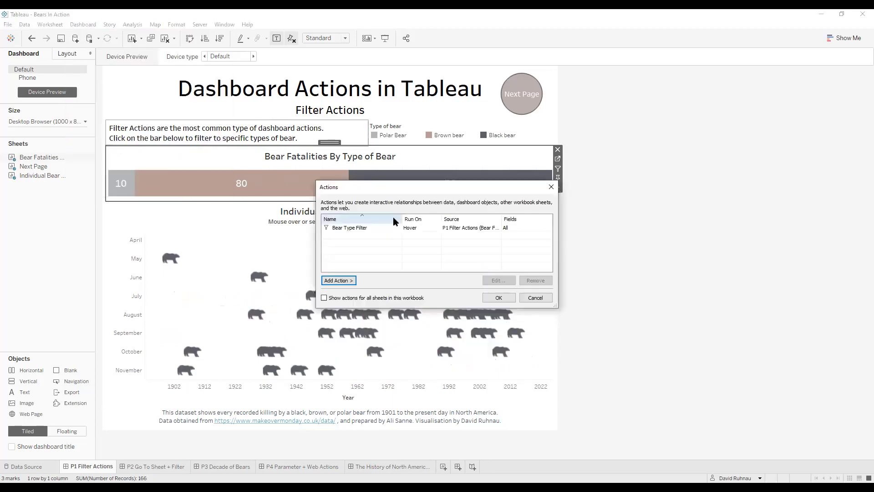
pyautogui.click(403, 227)
pyautogui.click(496, 281)
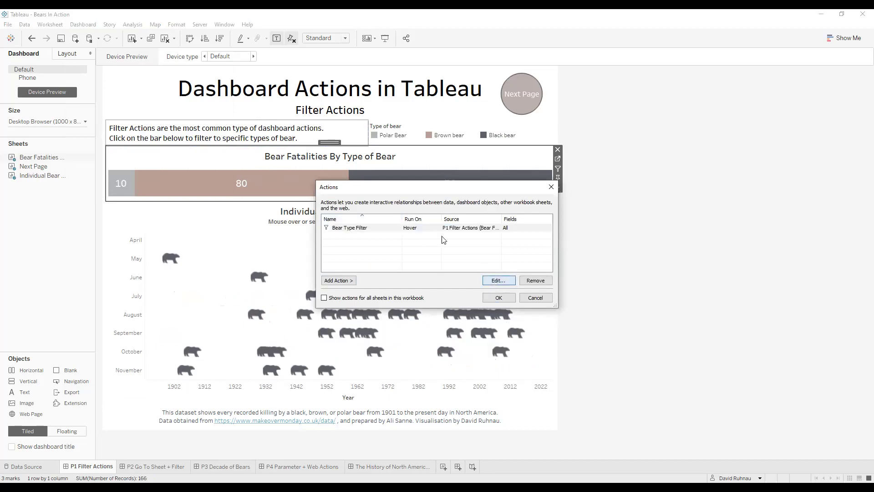
pyautogui.click(485, 160)
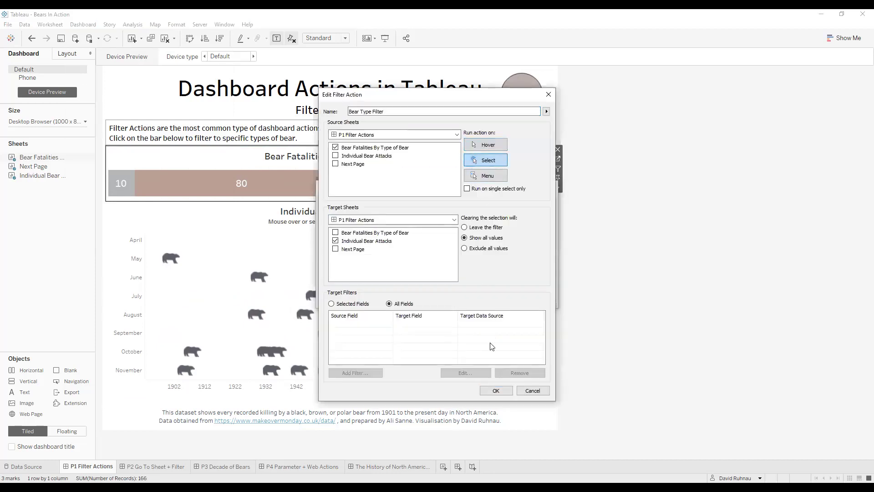
pyautogui.click(495, 390)
pyautogui.click(498, 297)
pyautogui.click(304, 188)
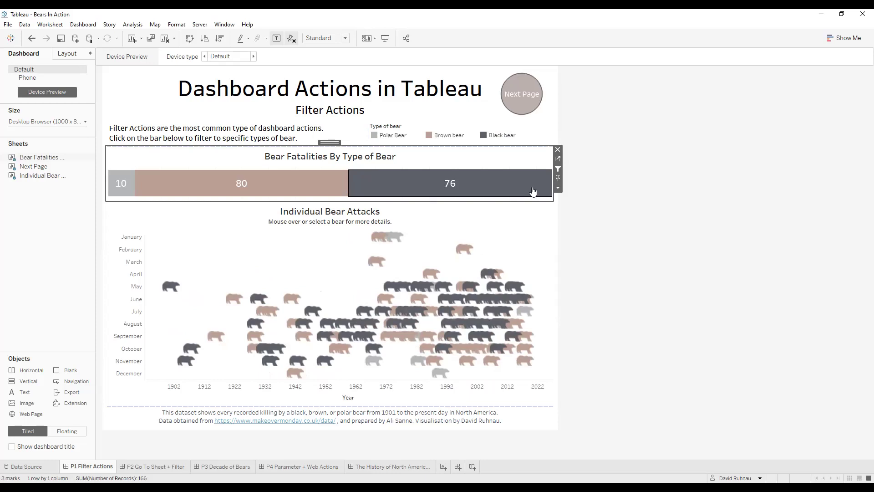
pyautogui.click(661, 192)
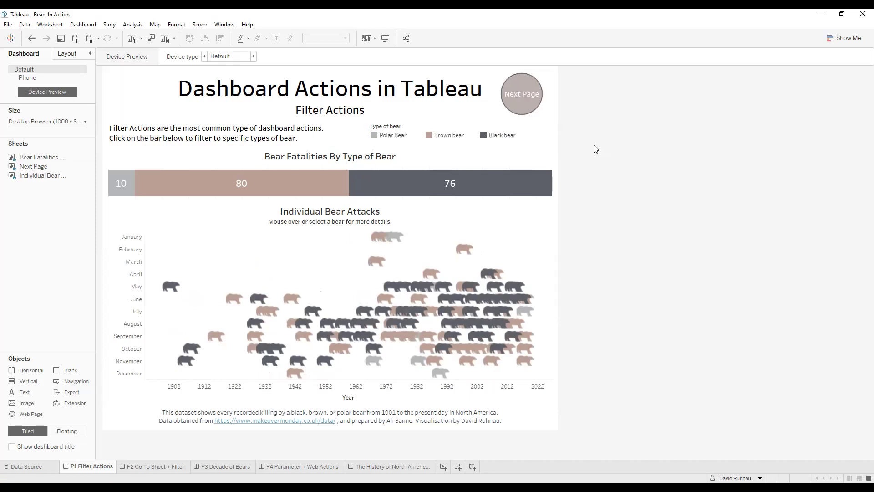
# Step: Add a Go to Sheet action with only Next Page as its source sheet
pyautogui.click(86, 28)
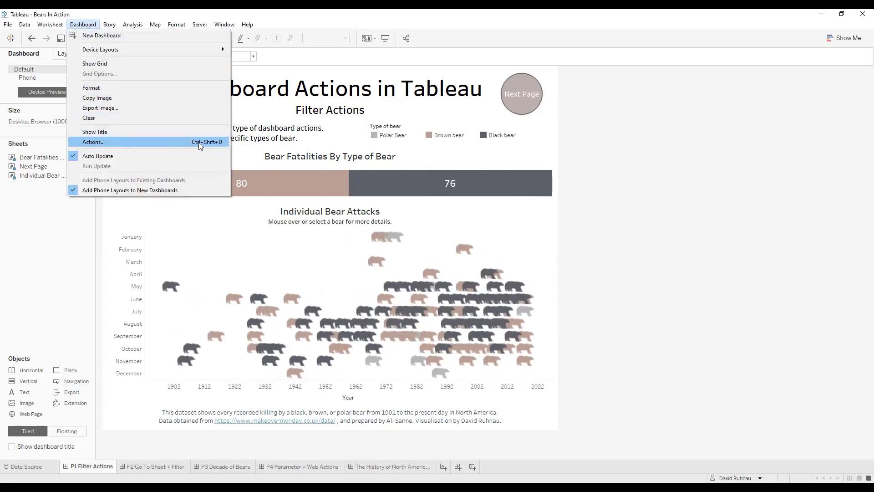
pyautogui.click(170, 144)
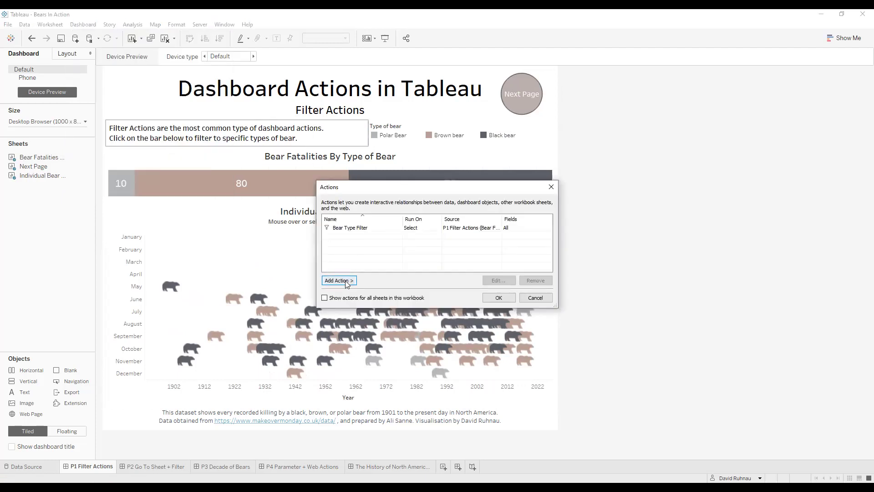
pyautogui.click(345, 280)
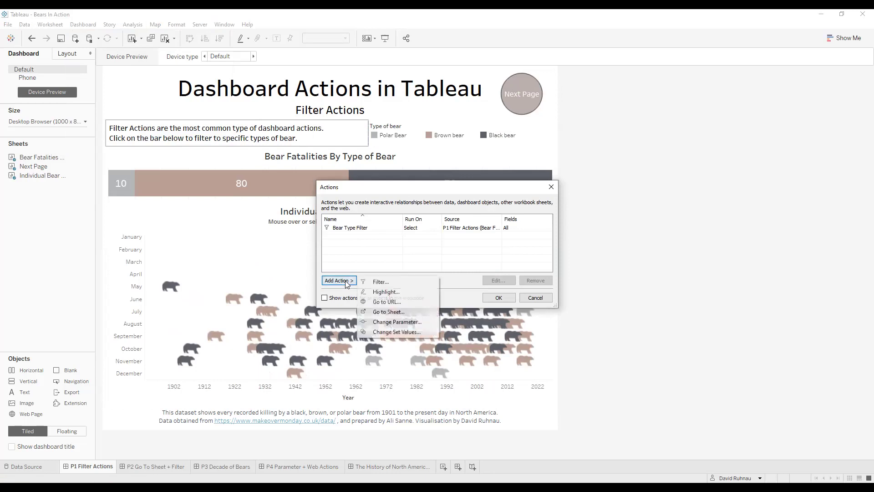
pyautogui.click(376, 312)
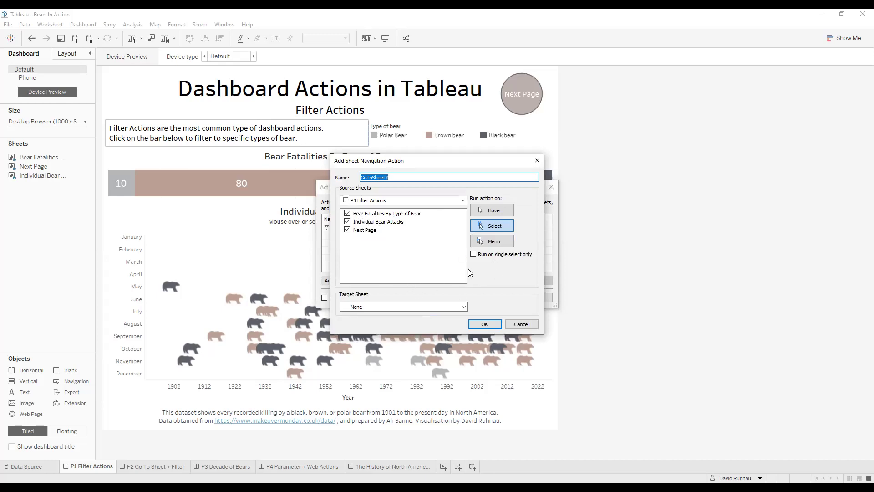
pyautogui.click(347, 214)
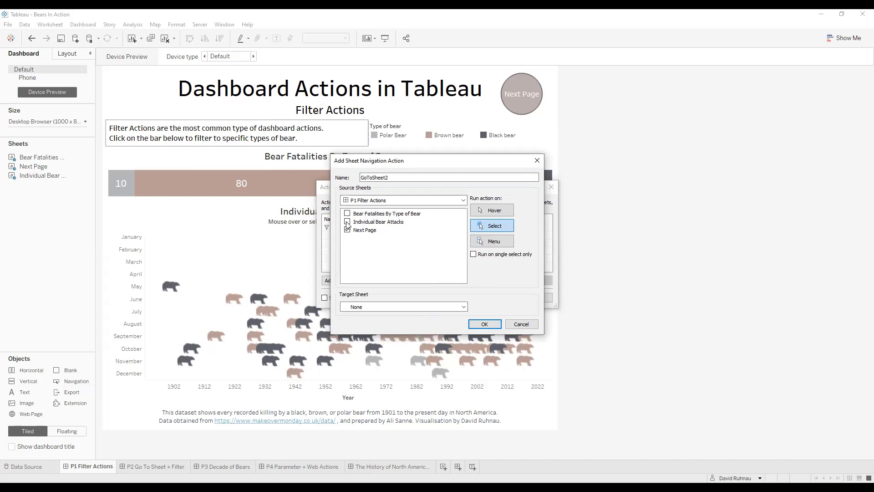
pyautogui.click(347, 222)
# Step: Name the action 'Go To GoTo', target P2 Go To Sheet + Filter, and confirm
pyautogui.click(390, 178)
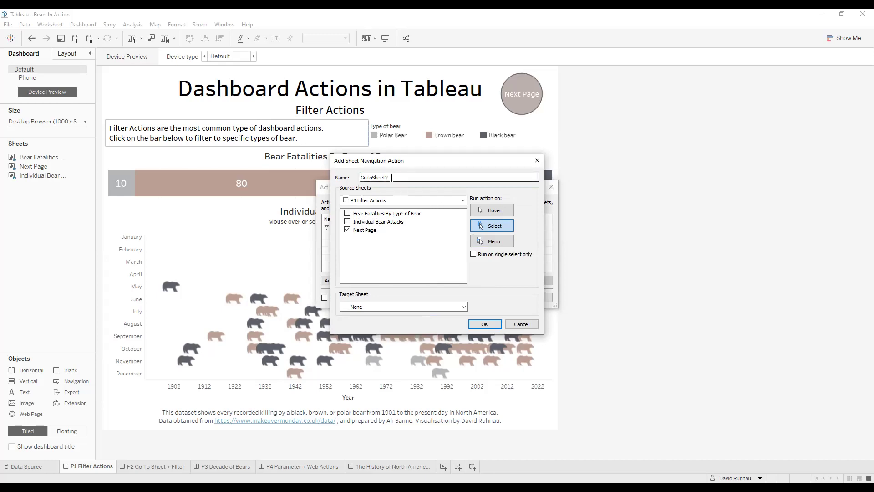
pyautogui.moveTo(392, 177); pyautogui.dragTo(360, 177)
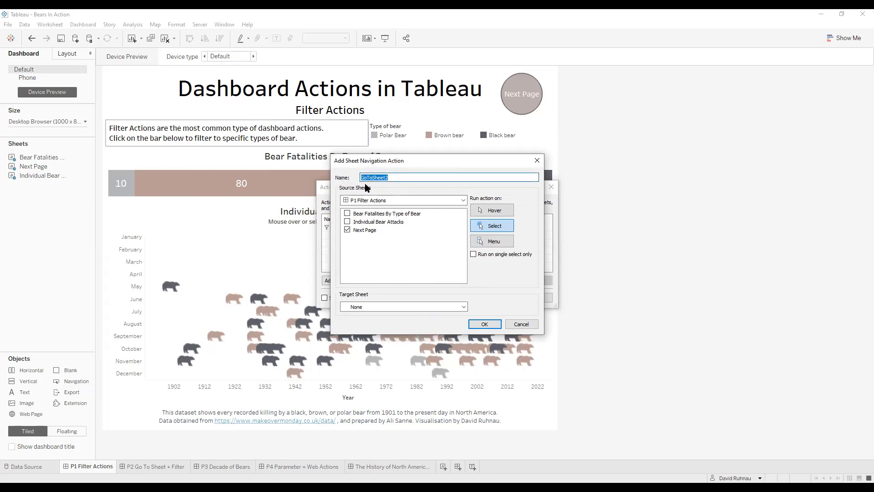
pyautogui.write('Go To GoTo')
pyautogui.click(374, 308)
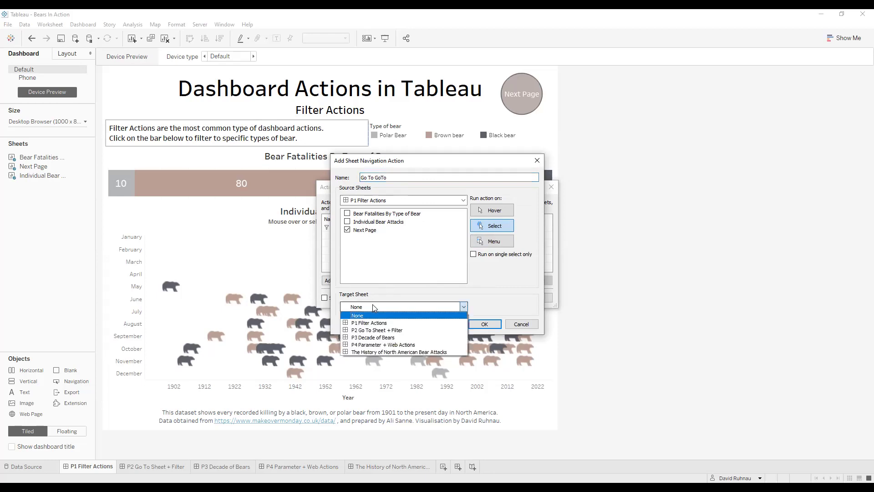
pyautogui.click(375, 330)
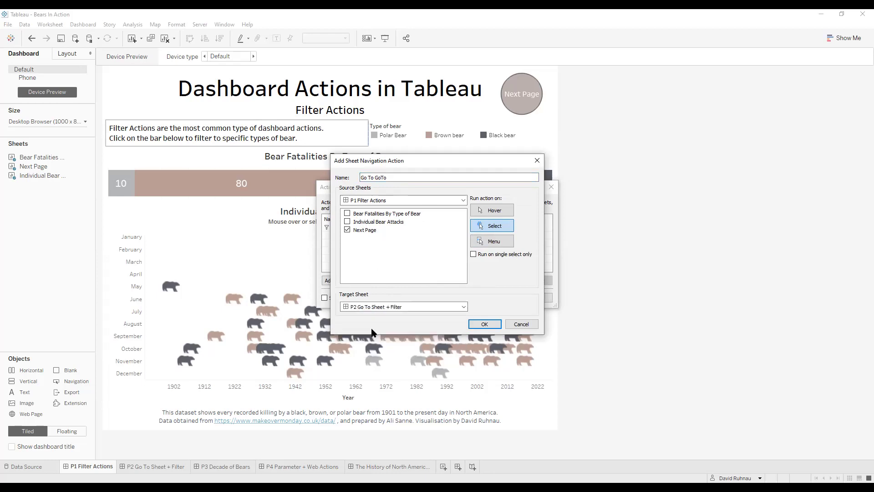
pyautogui.click(484, 324)
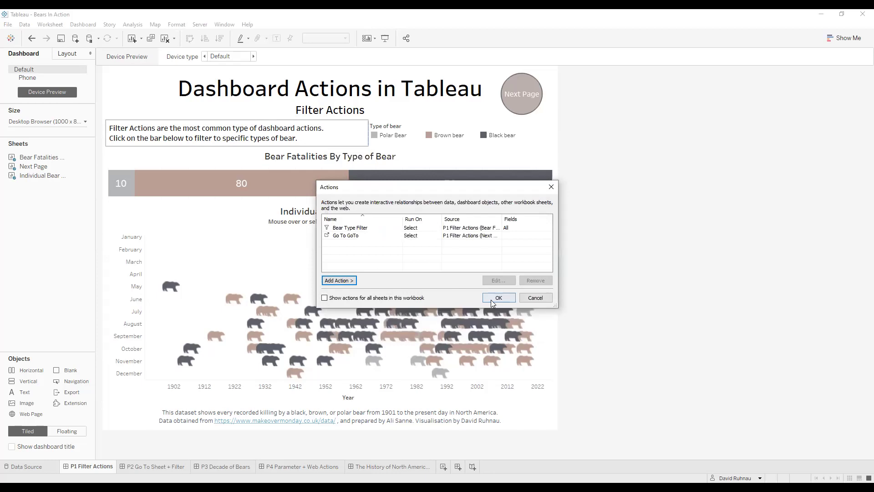
pyautogui.click(491, 299)
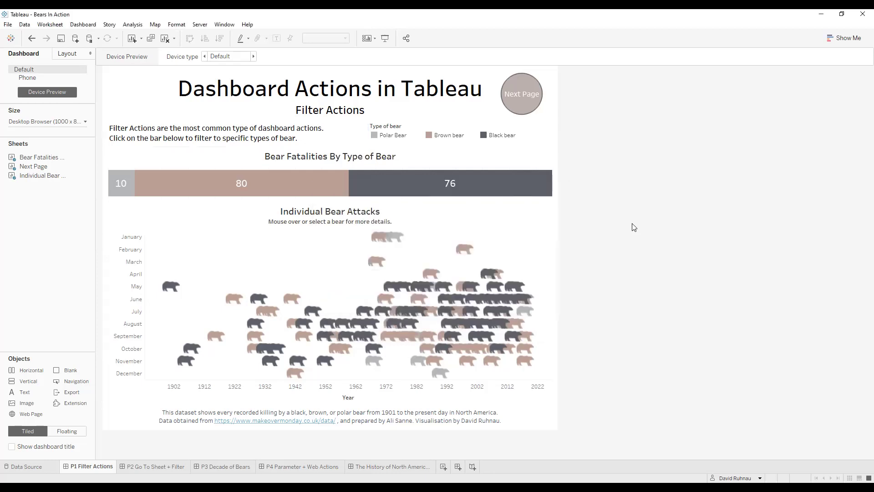
pyautogui.click(525, 99)
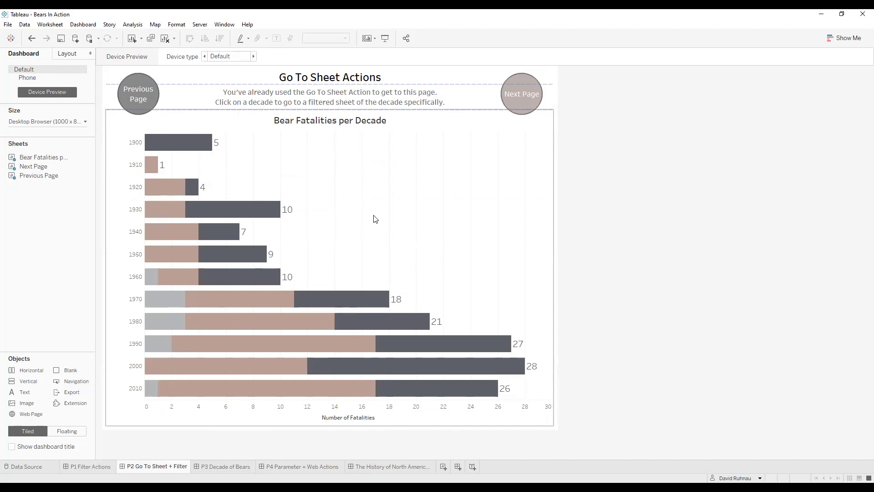
# Step: Drill into the 1990s bar to open Decade of Bears and view a bear's tooltip
pyautogui.click(199, 349)
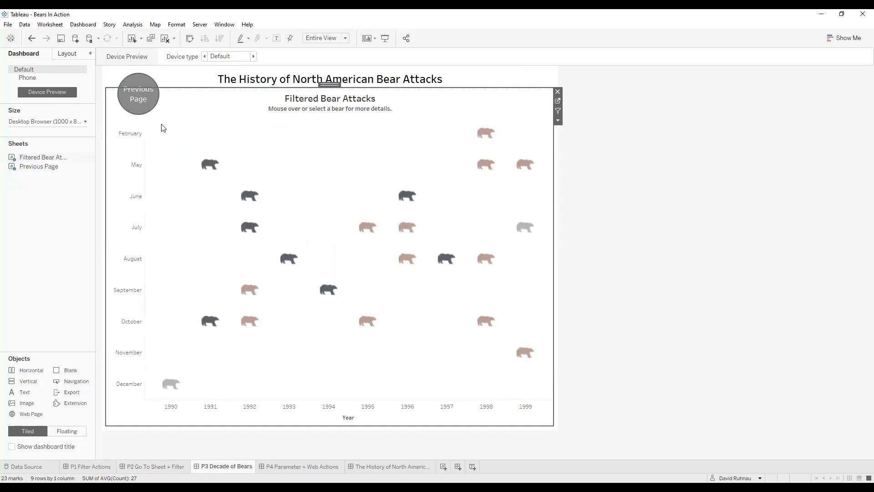
pyautogui.moveTo(484, 135)
# Step: Return to the decade fatalities dashboard, clear the 1990s bar and drill into the 1980s bears
pyautogui.click(141, 107)
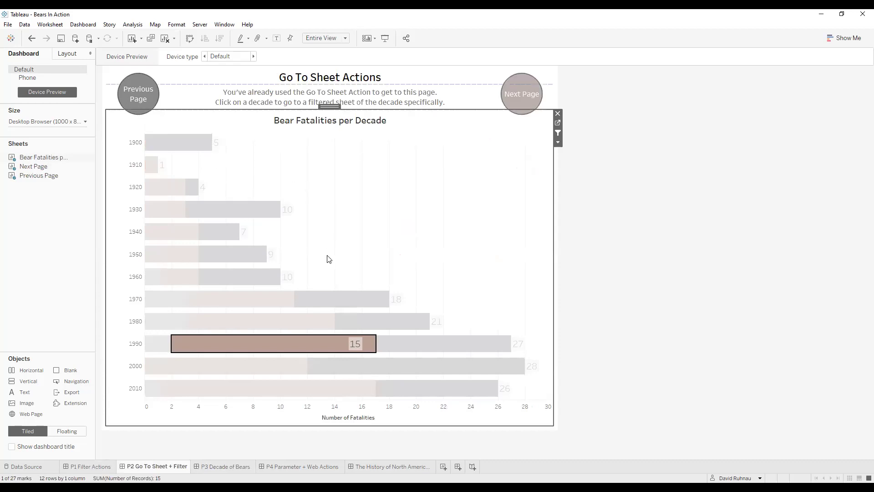
pyautogui.moveTo(271, 348)
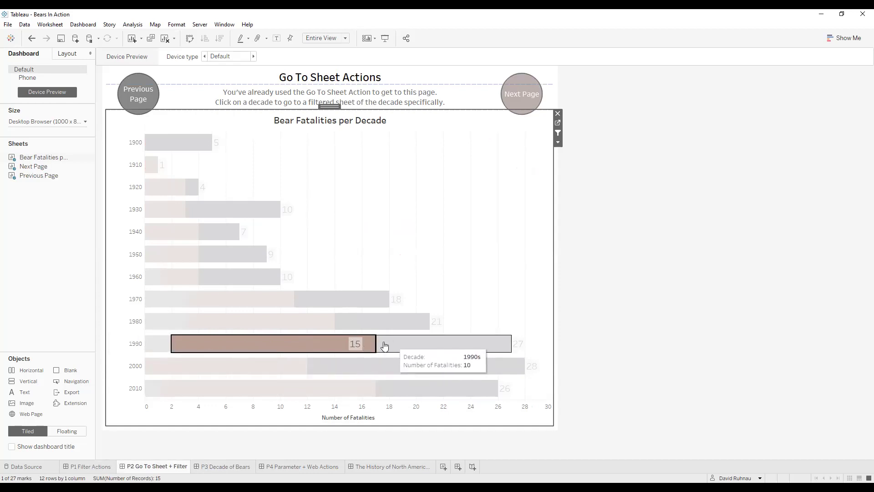
pyautogui.click(267, 348)
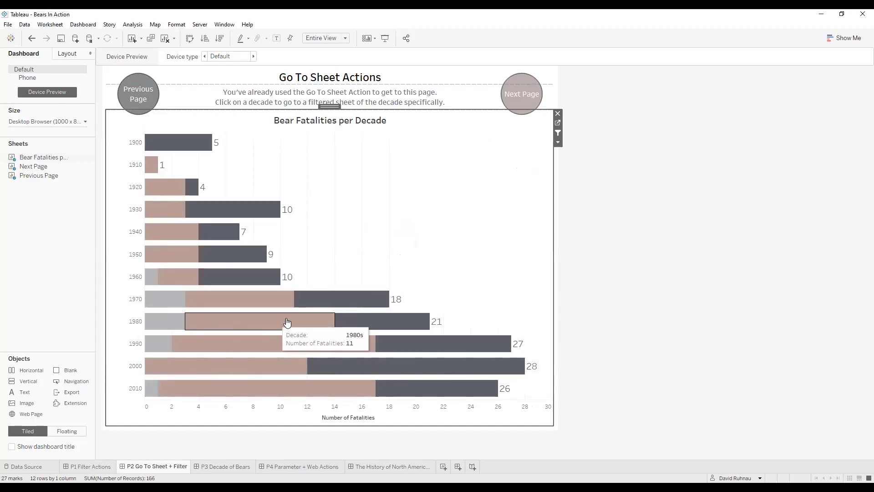
pyautogui.click(264, 324)
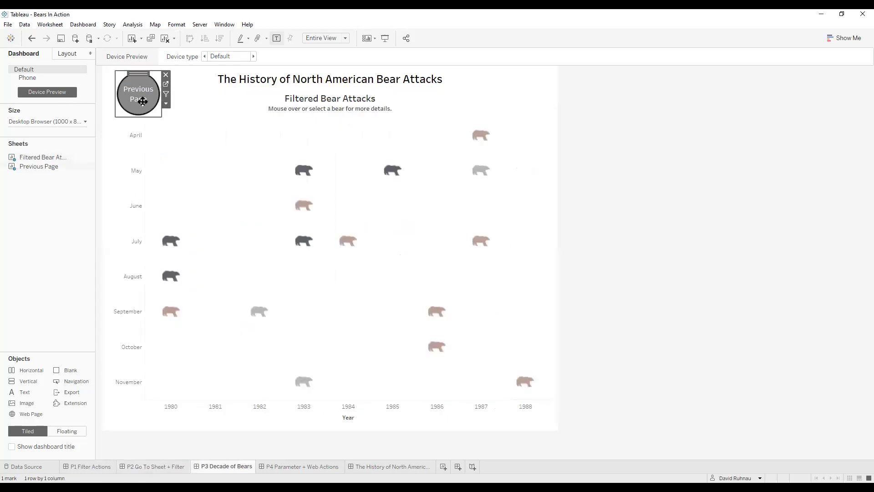
# Step: Go back with Previous Page, clear the 1980s highlight, and drill into the 1980s bears again
pyautogui.click(203, 103)
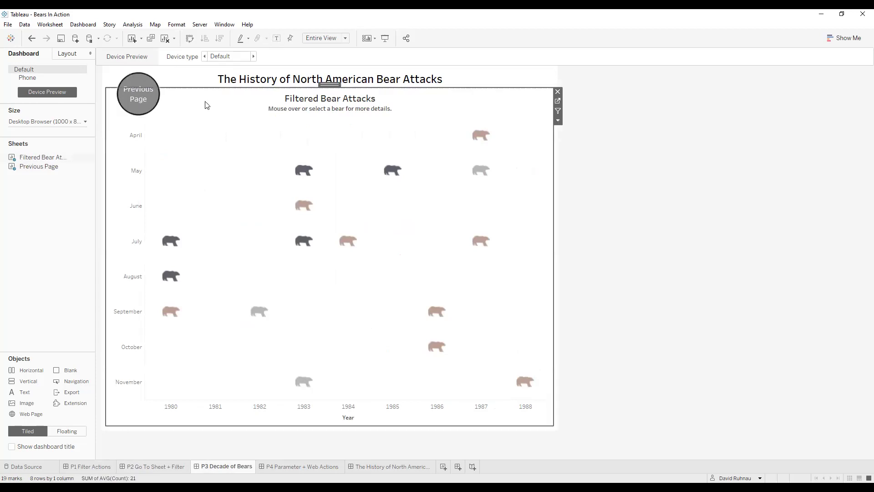
pyautogui.click(140, 97)
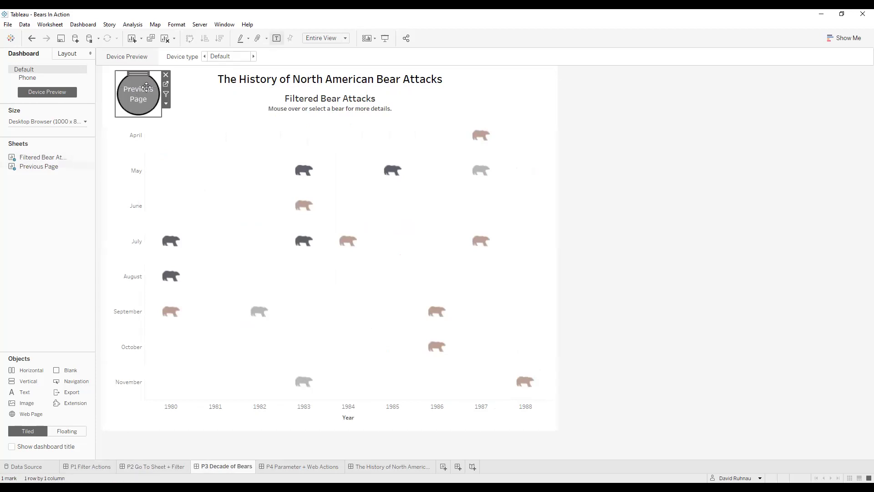
pyautogui.keyDown('alt'); pyautogui.click(155, 80); pyautogui.keyUp('alt')
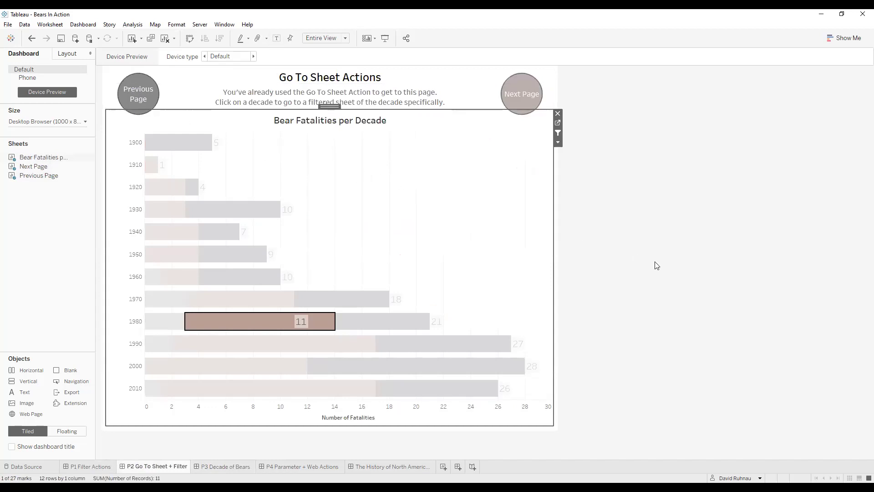
pyautogui.click(477, 265)
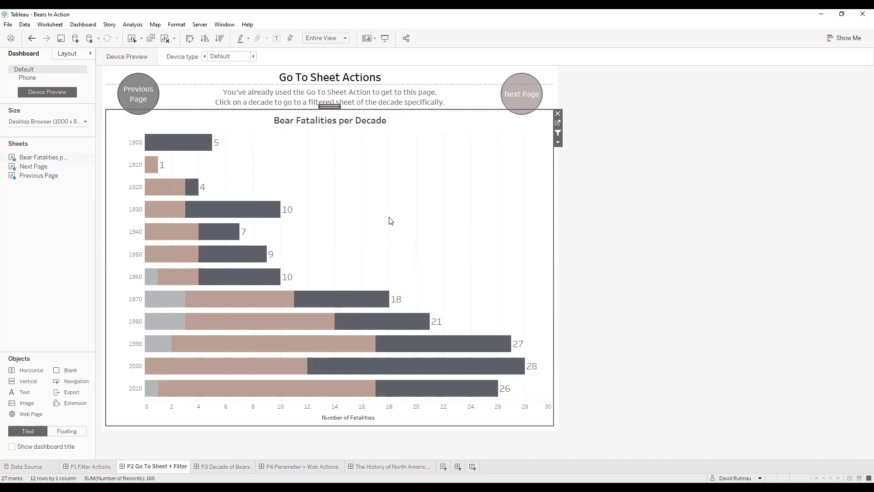
pyautogui.moveTo(321, 314)
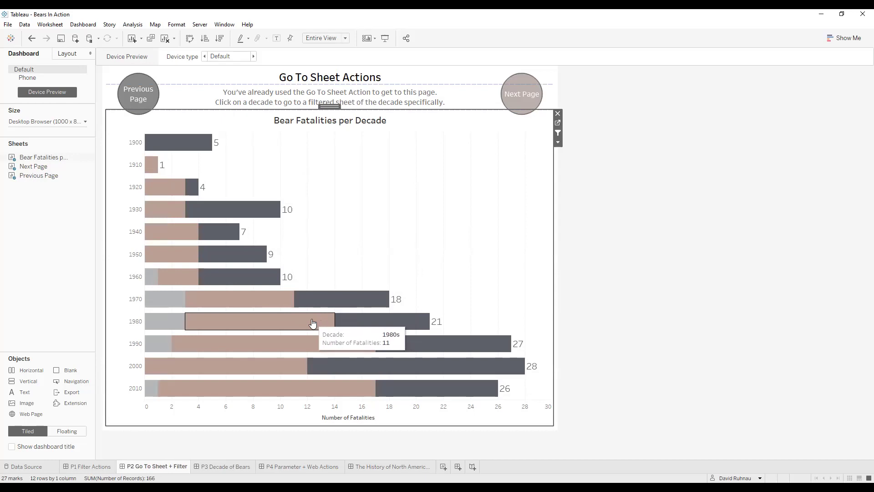
pyautogui.click(312, 321)
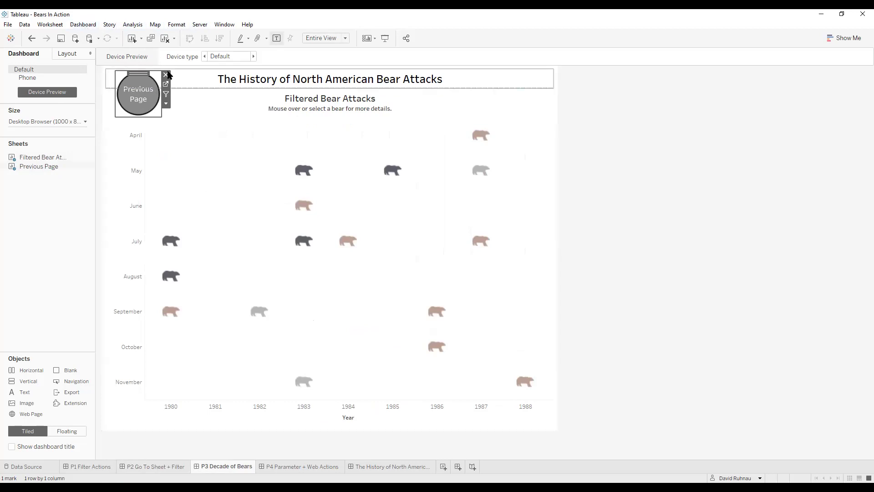
# Step: Go back via Previous Page and clear the 1980s bar so no decade is selected
pyautogui.click(83, 25)
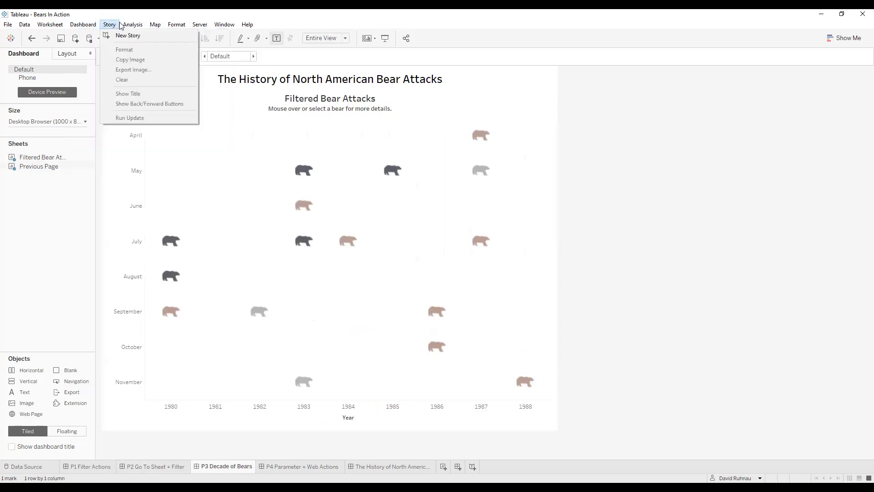
pyautogui.moveTo(133, 24)
pyautogui.click(645, 193)
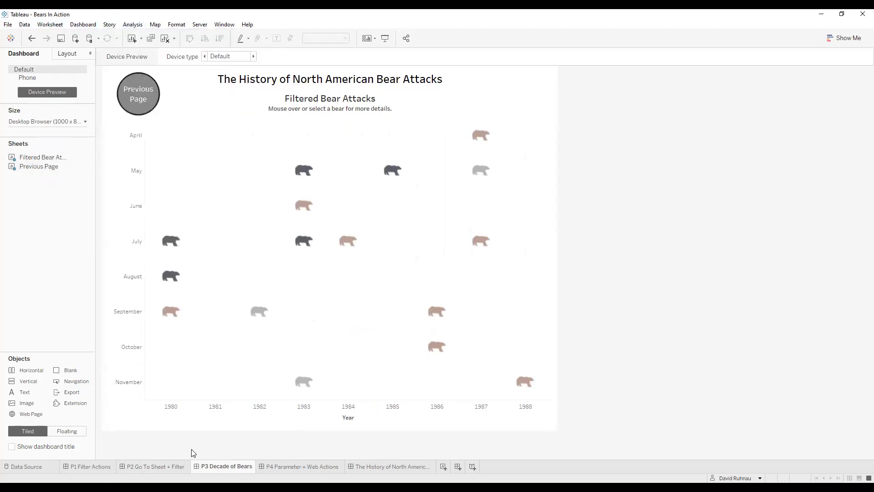
pyautogui.moveTo(70, 80)
pyautogui.click(155, 84)
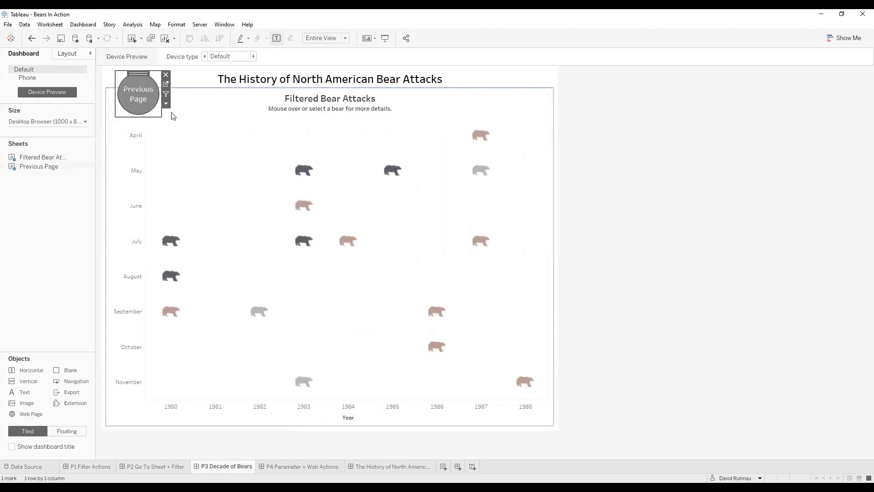
pyautogui.click(148, 98)
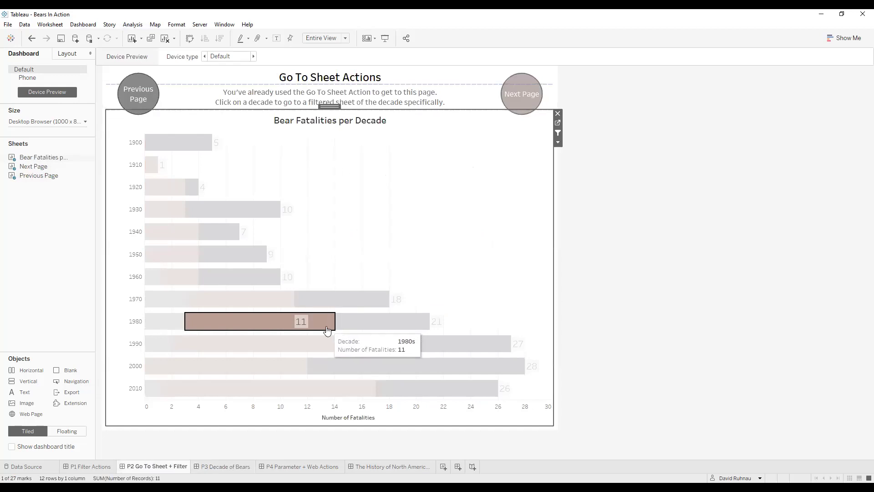
pyautogui.click(324, 326)
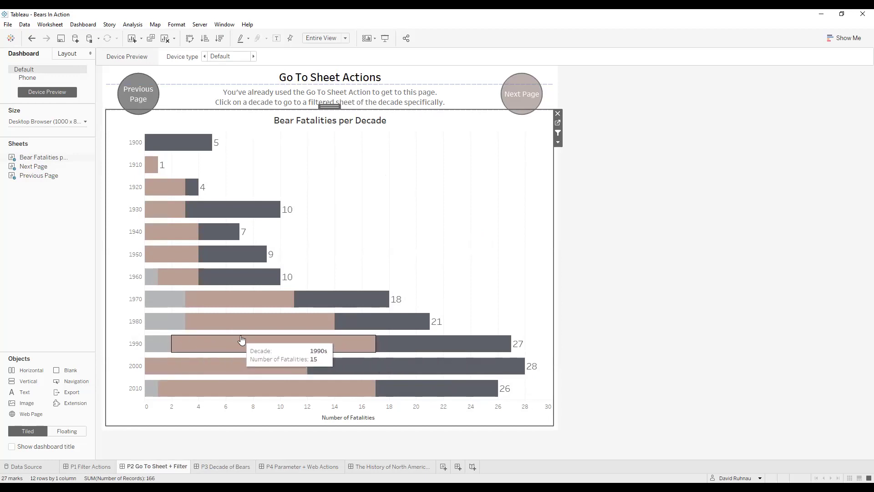
# Step: Inspect the GoTo+Filter action's Decade-to-Decade field mapping and confirm it unchanged
pyautogui.click(82, 25)
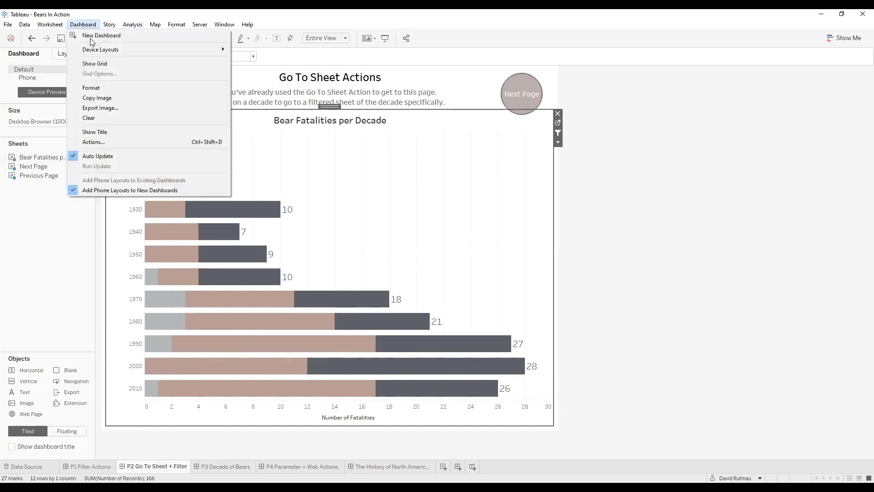
pyautogui.click(101, 142)
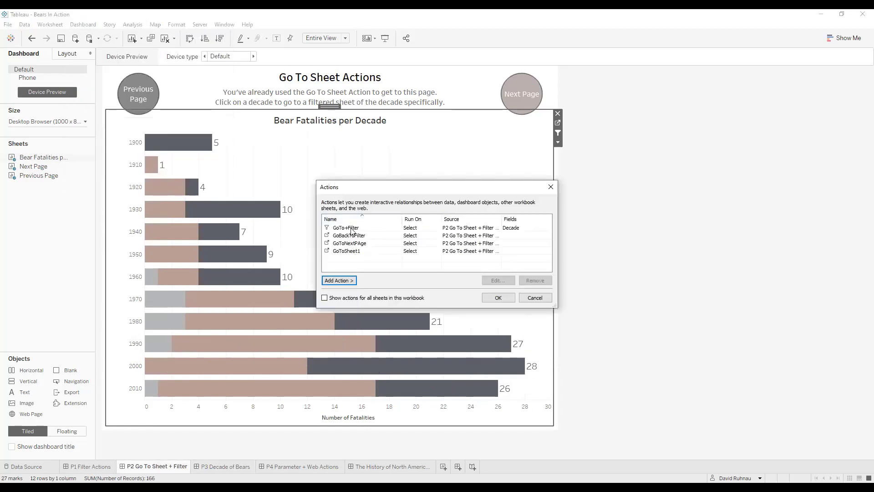
pyautogui.click(353, 229)
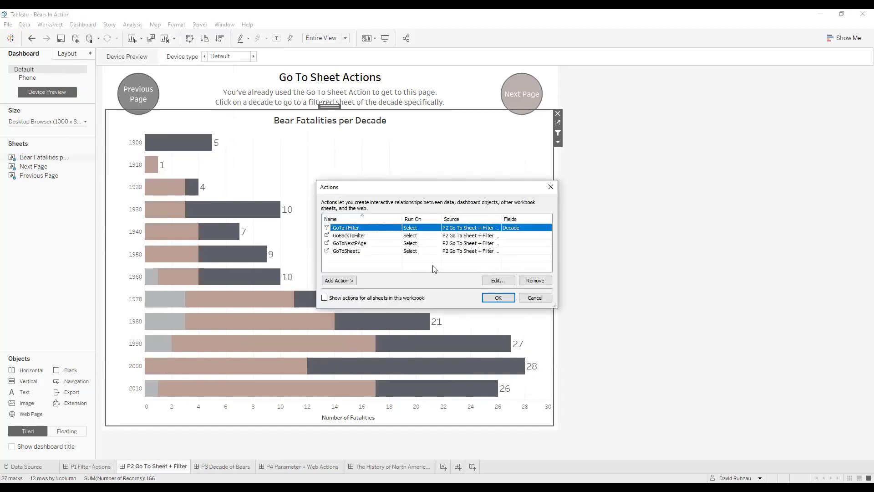
pyautogui.click(495, 282)
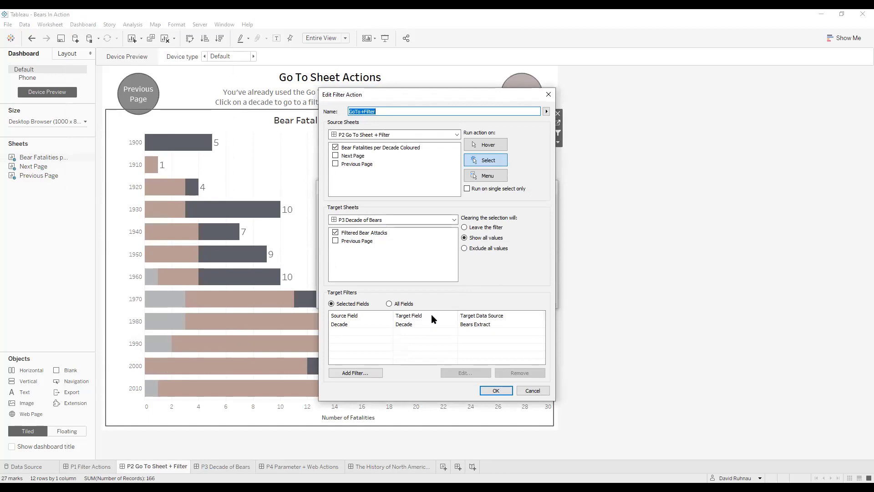
pyautogui.click(363, 327)
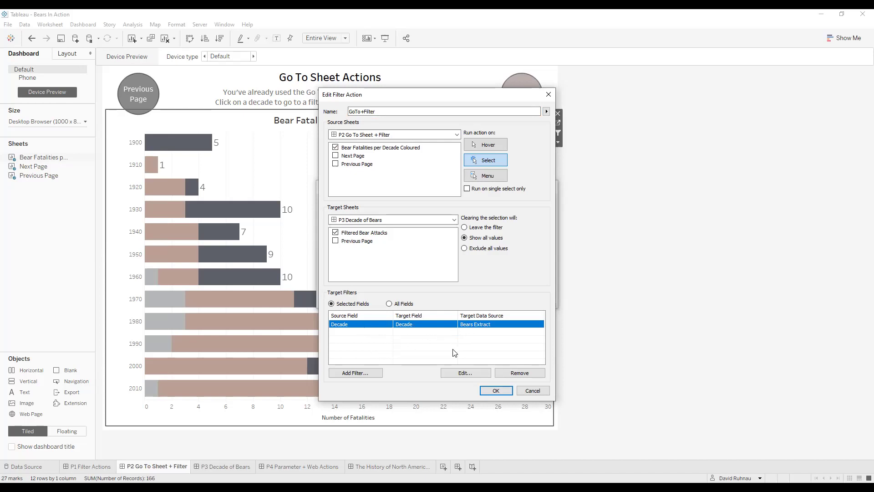
pyautogui.click(458, 374)
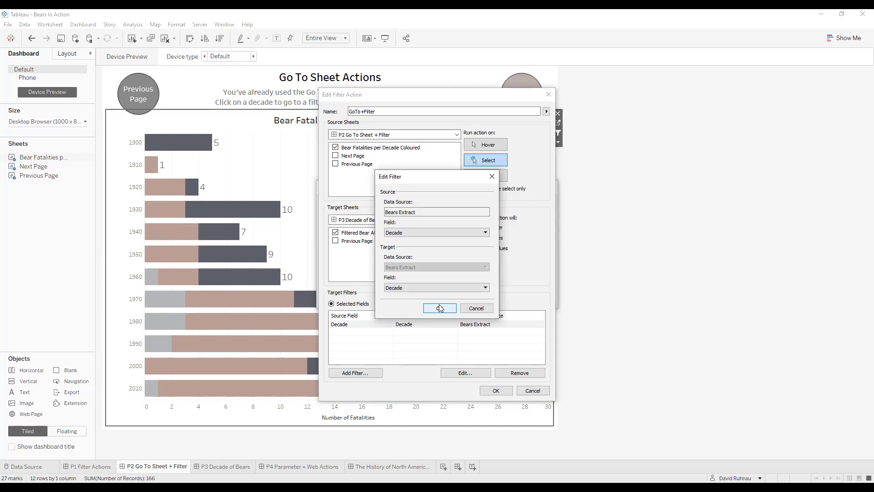
pyautogui.click(439, 308)
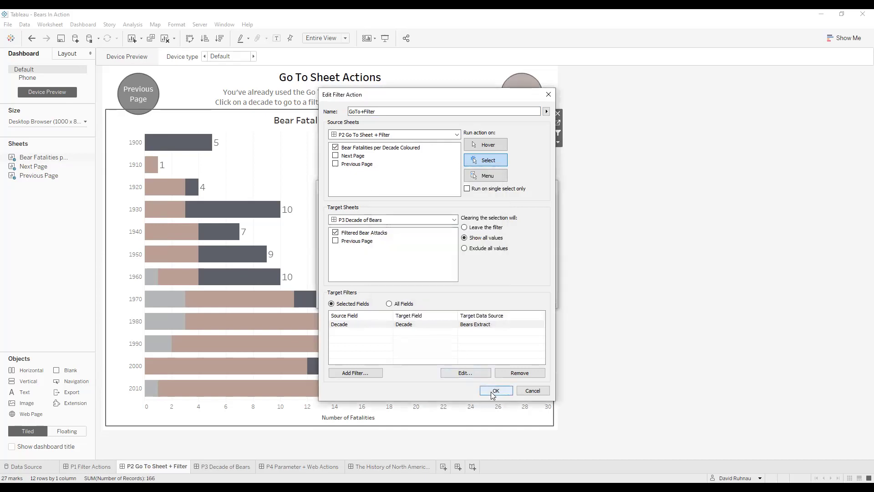
pyautogui.click(491, 391)
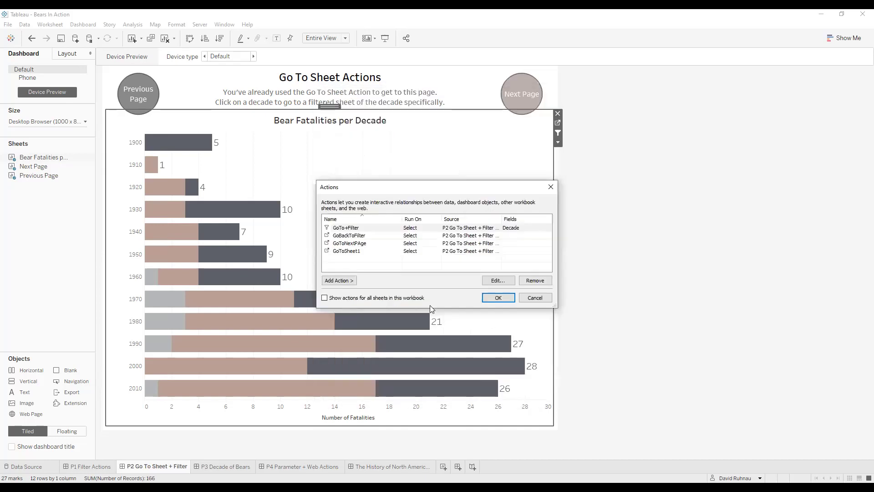
# Step: Review the GoBackToFilter action's settings and keep them unchanged
pyautogui.click(382, 251)
pyautogui.click(371, 236)
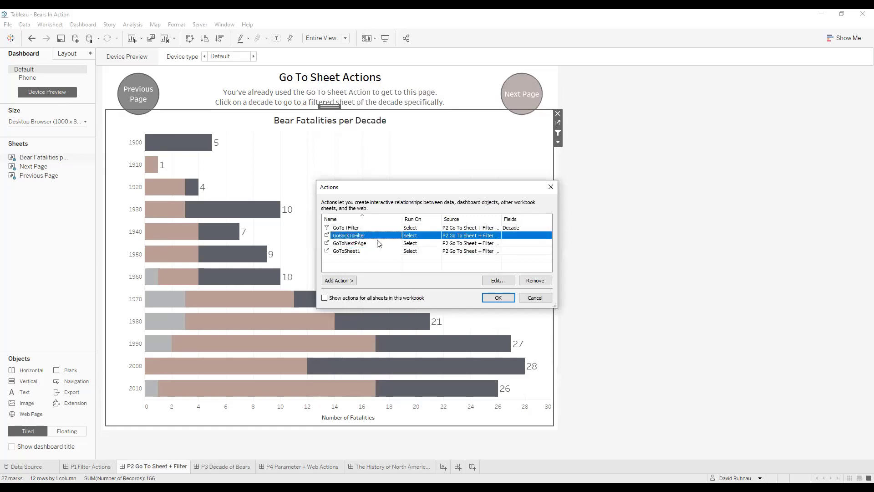
pyautogui.click(497, 280)
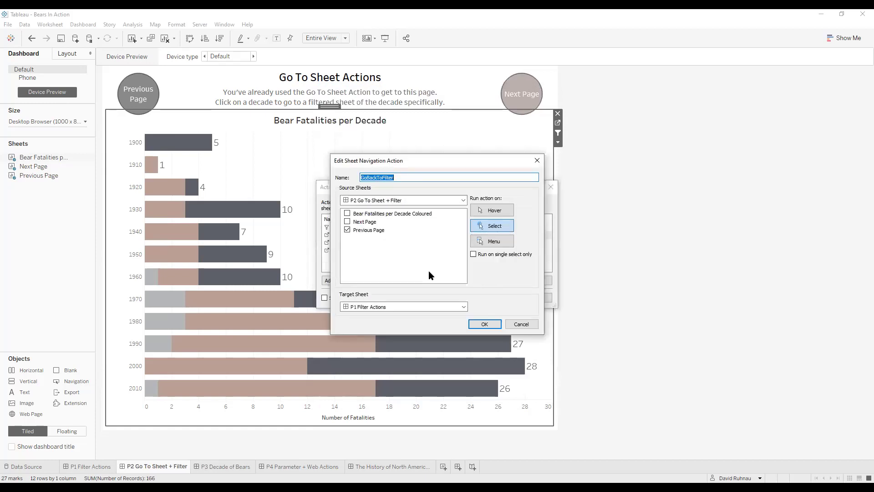
pyautogui.click(479, 325)
# Step: Check the GoToNextPAge action without changes, then confirm the GoToSheet1 action's settings
pyautogui.click(377, 244)
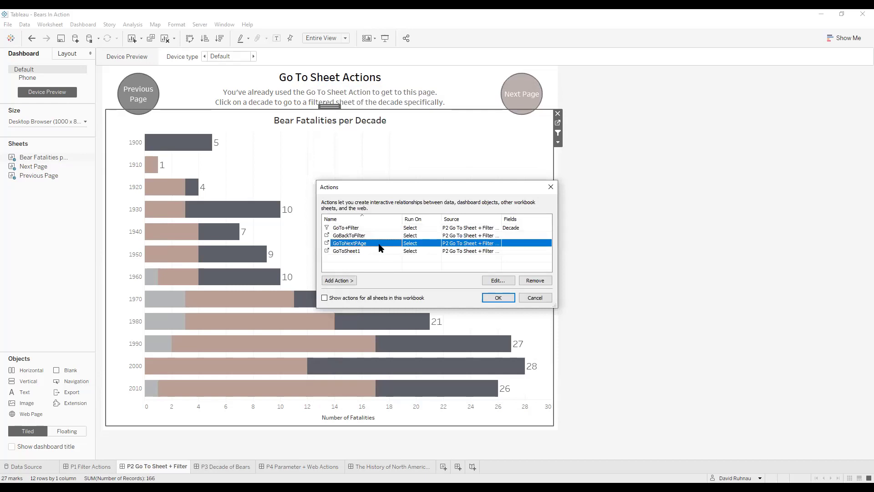
pyautogui.click(484, 280)
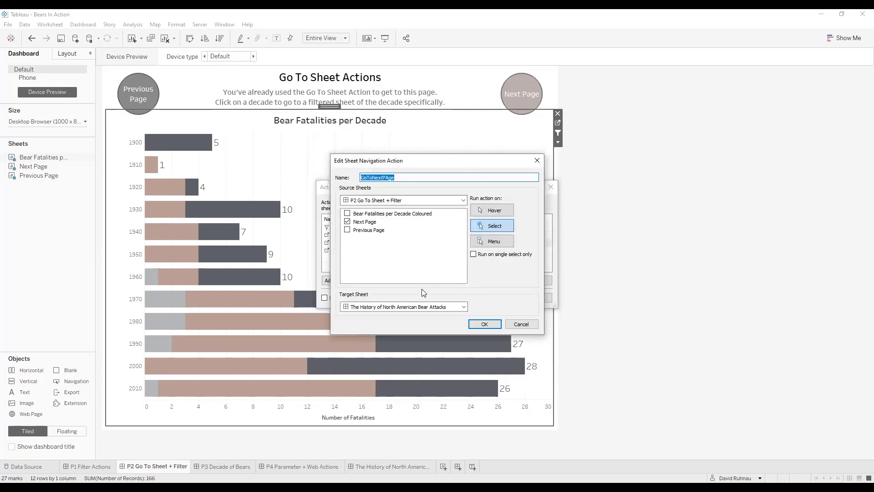
pyautogui.click(520, 325)
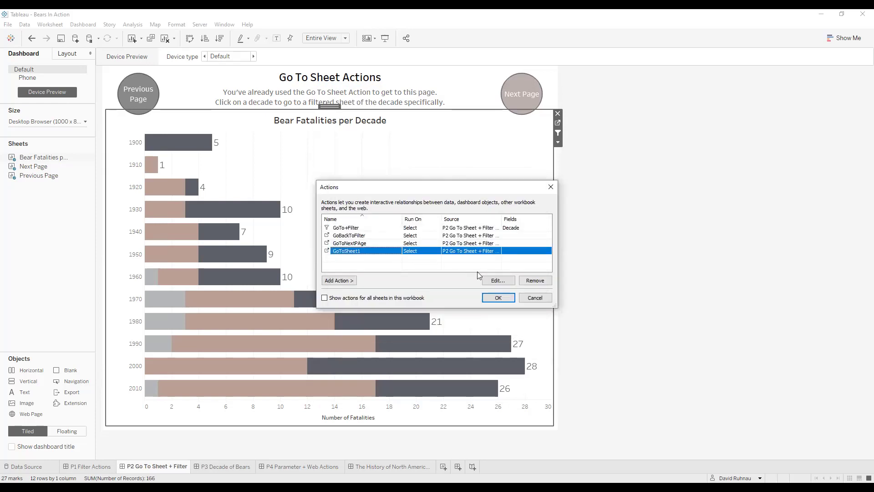
pyautogui.click(487, 279)
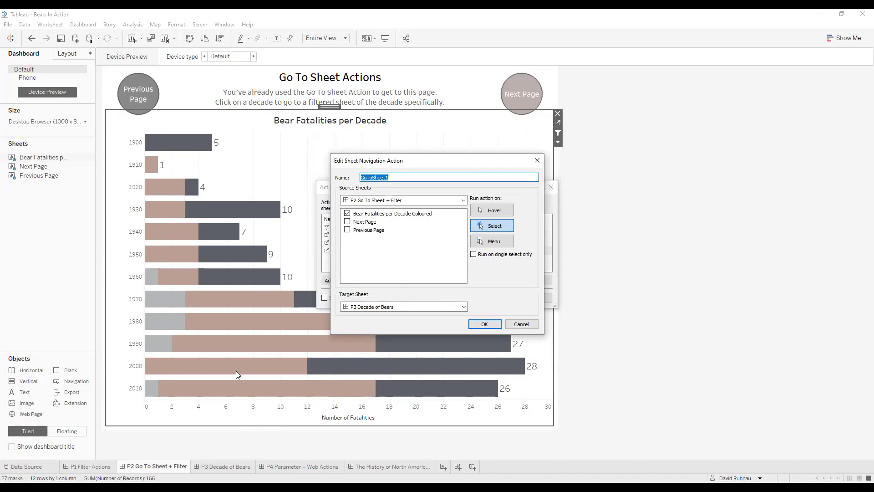
pyautogui.click(478, 324)
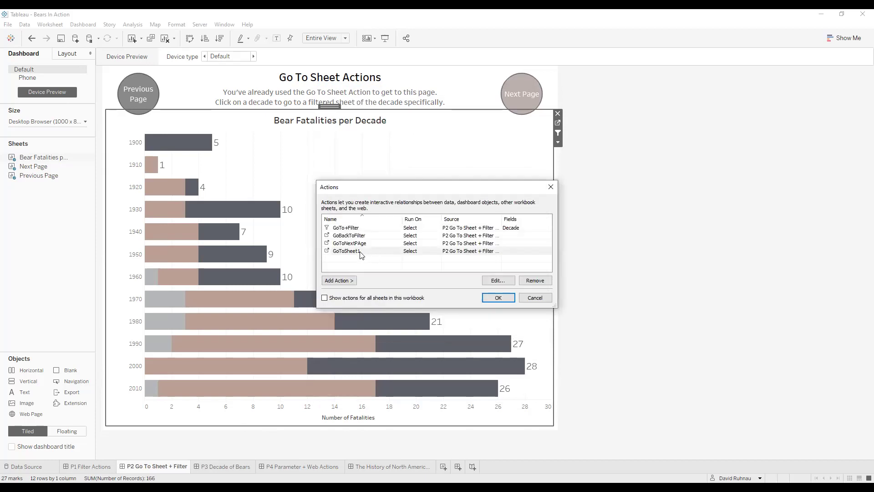
# Step: Compare the GoTo+Filter and GoToSheet1 actions, then close the Actions list
pyautogui.click(358, 229)
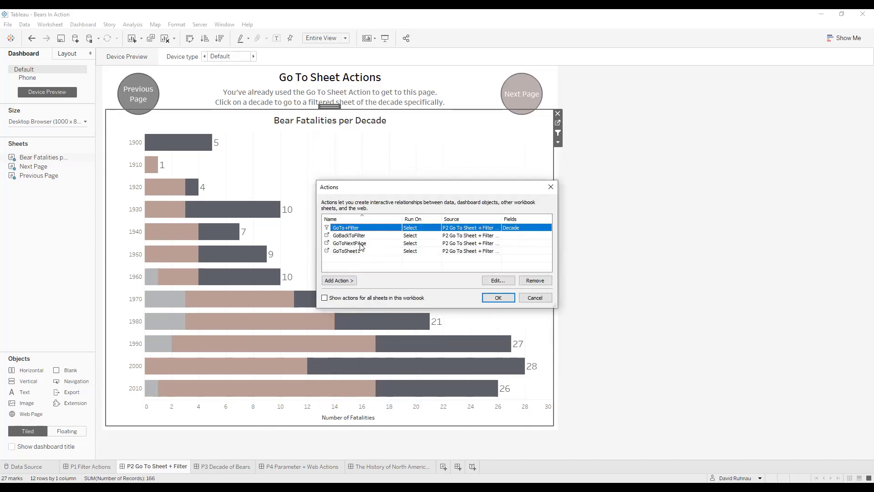
pyautogui.click(363, 251)
pyautogui.click(363, 228)
pyautogui.click(364, 249)
pyautogui.click(364, 229)
pyautogui.click(489, 298)
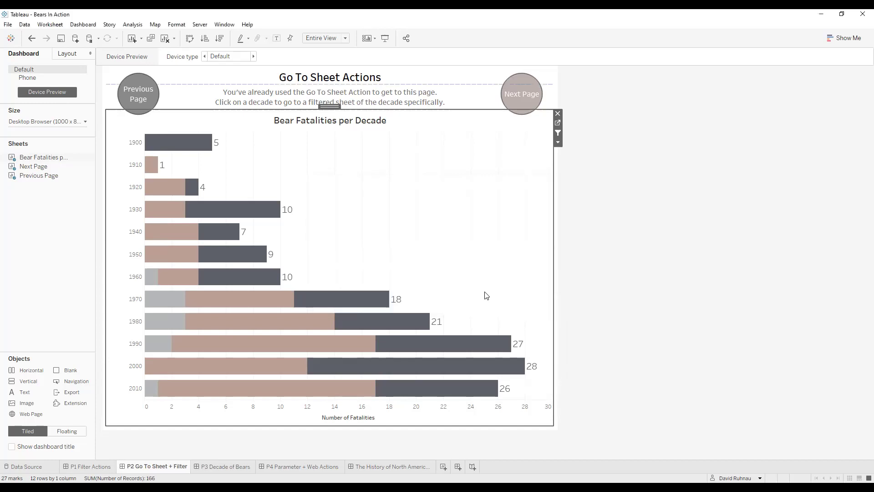
# Step: Switch to the P4 Parameter + Web Actions dashboard and select its Bear Selection zone
pyautogui.click(301, 466)
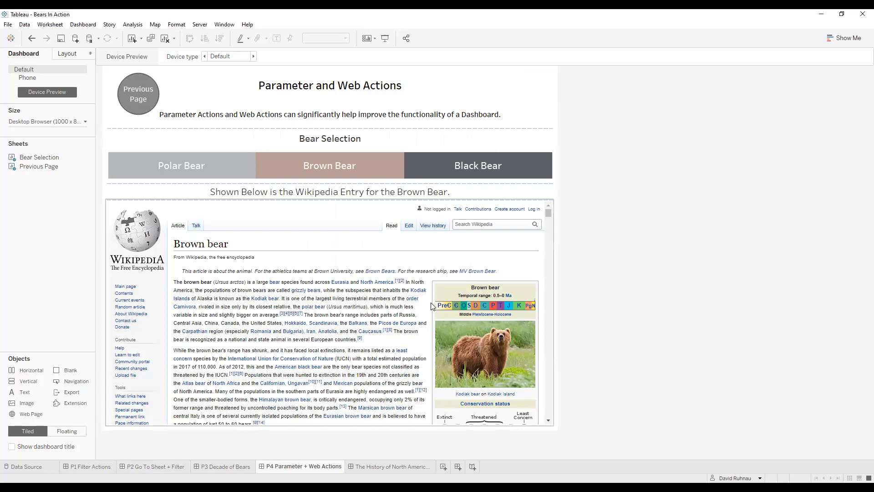
pyautogui.click(547, 142)
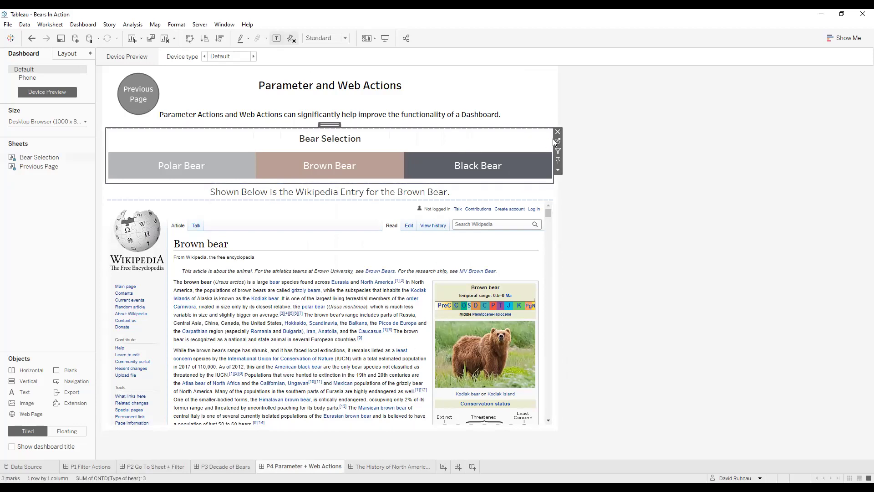
# Step: On the Bear Selection sheet, review Type Of Bear Parameter's values Black, Brown and Polar Bear
pyautogui.click(557, 141)
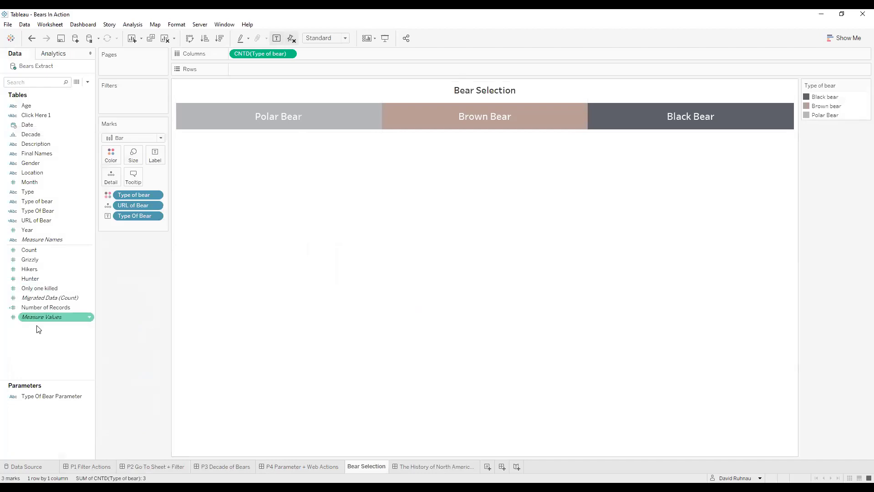
pyautogui.rightClick(43, 396)
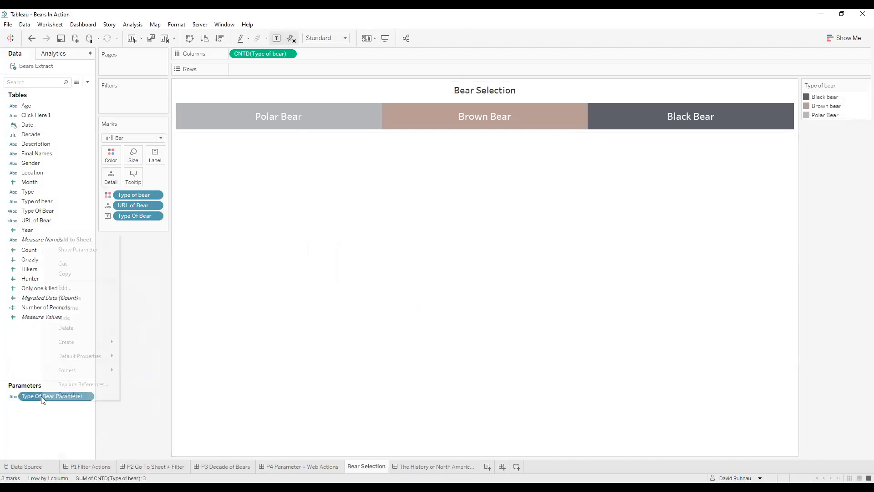
pyautogui.click(70, 288)
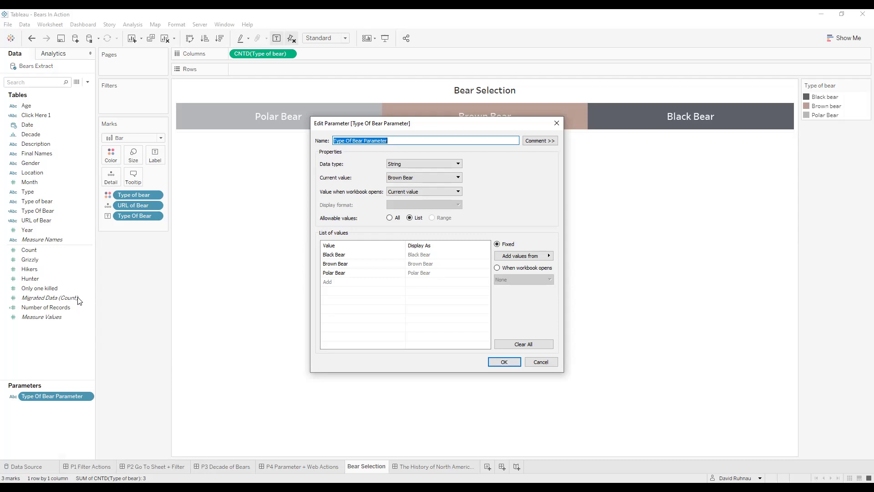
pyautogui.click(381, 311)
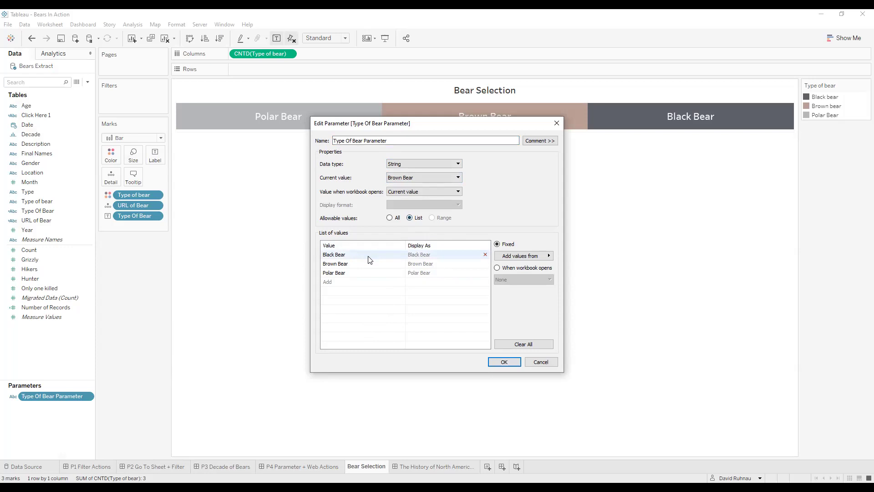
pyautogui.moveTo(369, 263); pyautogui.dragTo(371, 275)
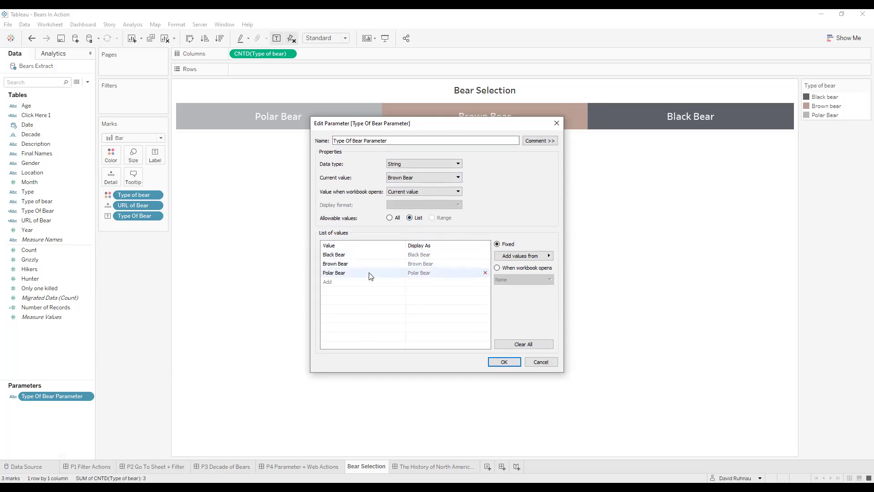
pyautogui.click(492, 364)
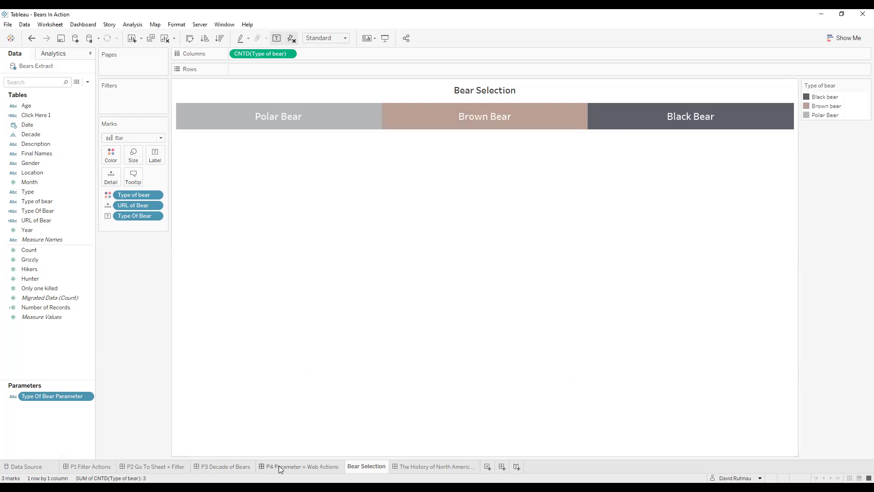
# Step: Check the P4 caption text inserts Type Of Bear Parameter, reading 'Wikipedia Entry for the Brown Bear'
pyautogui.click(282, 465)
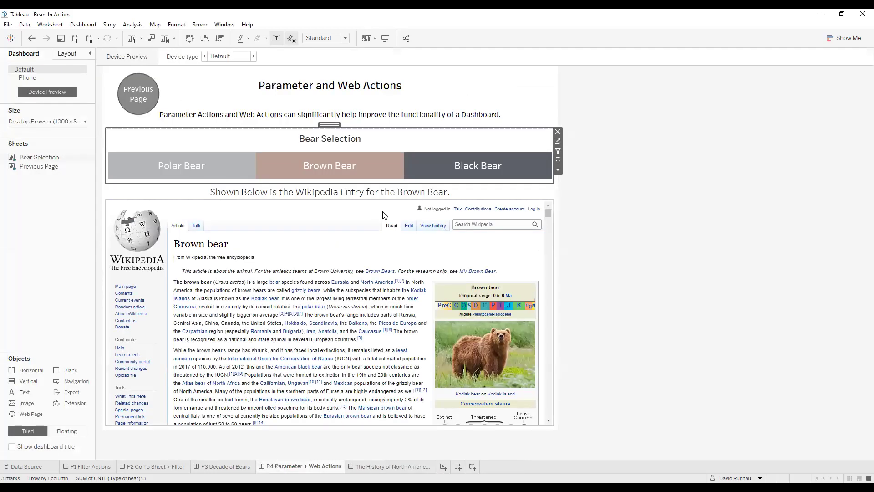
pyautogui.click(458, 192)
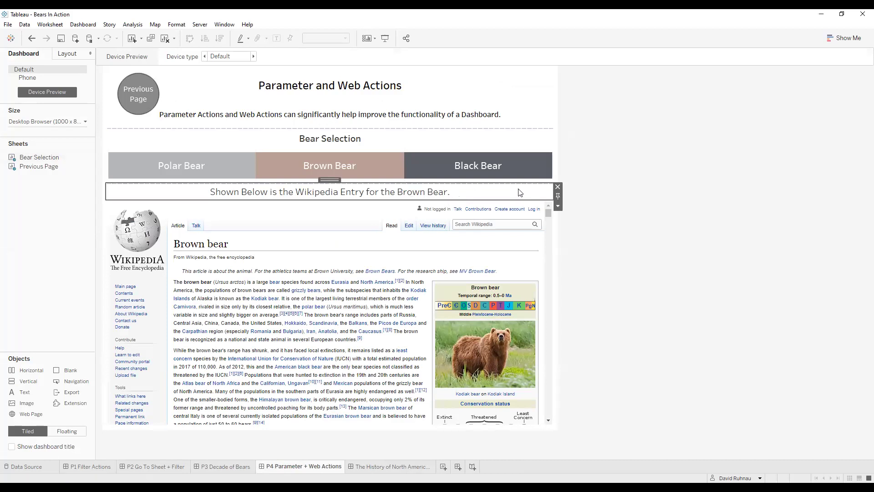
pyautogui.rightClick(463, 190)
pyautogui.click(477, 199)
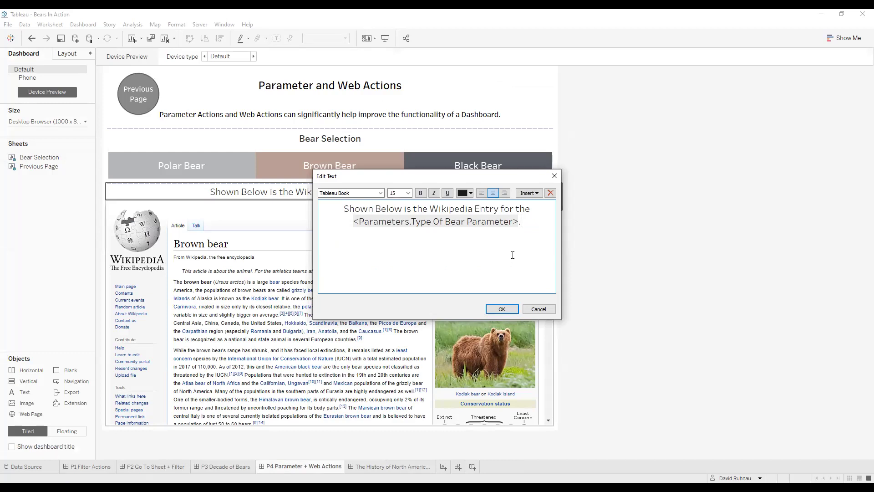
pyautogui.click(501, 309)
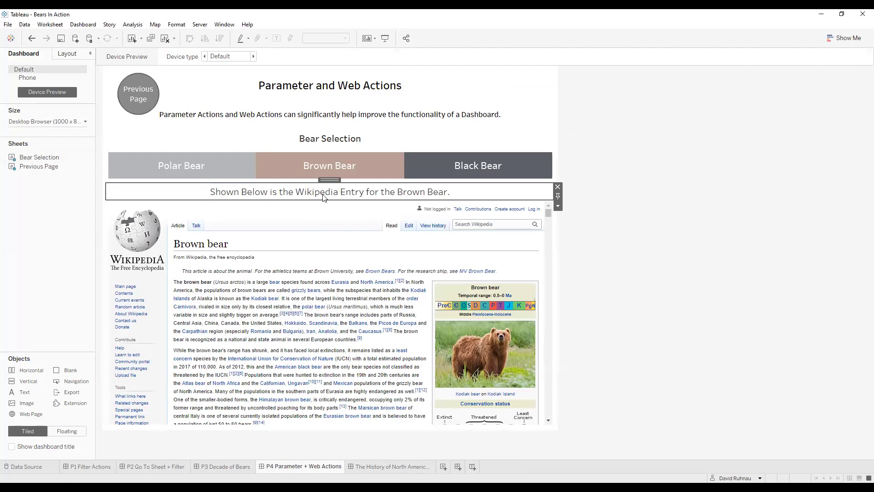
# Step: Select Polar Bear, Black Bear, Brown Bear, then Black Bear to test caption and web page updates
pyautogui.click(212, 168)
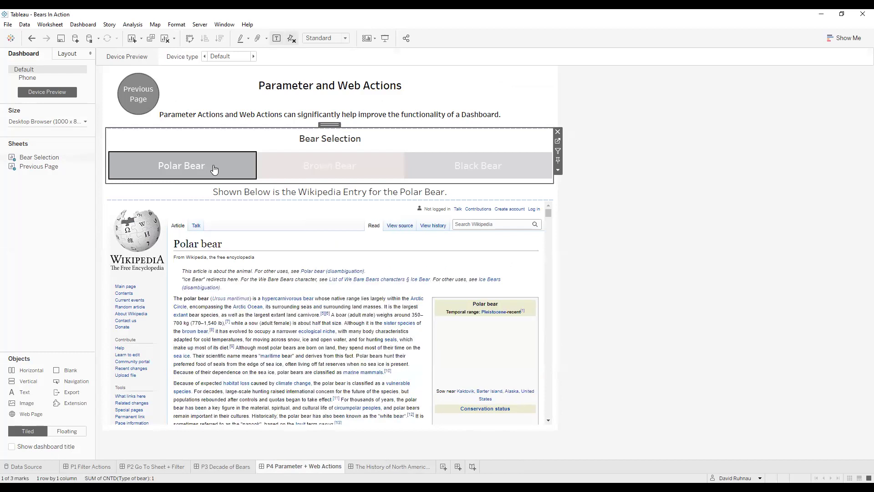
pyautogui.click(464, 161)
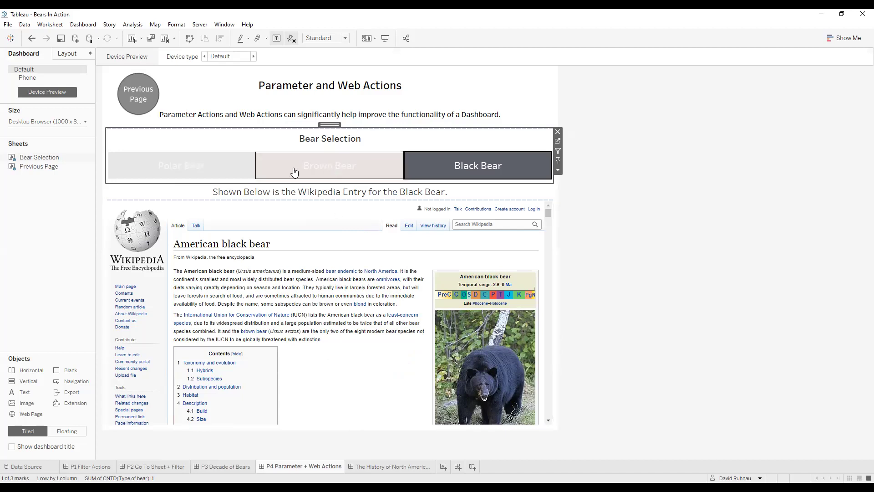
pyautogui.click(323, 171)
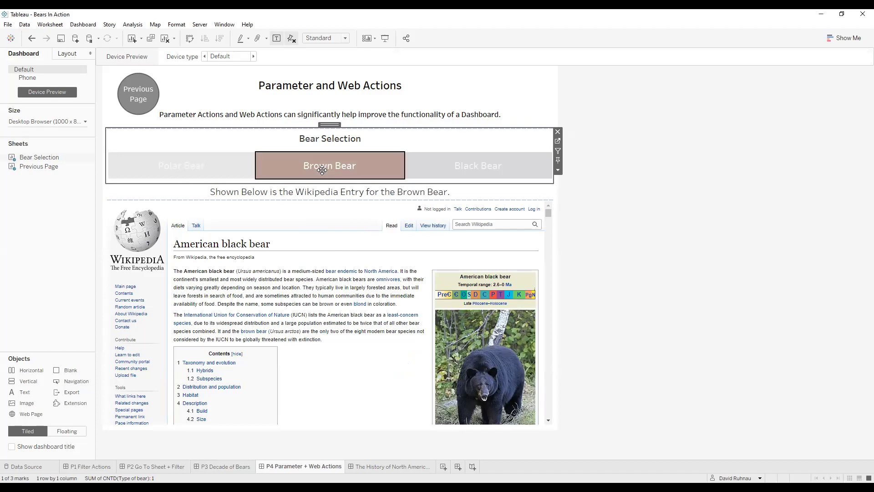
pyautogui.click(486, 166)
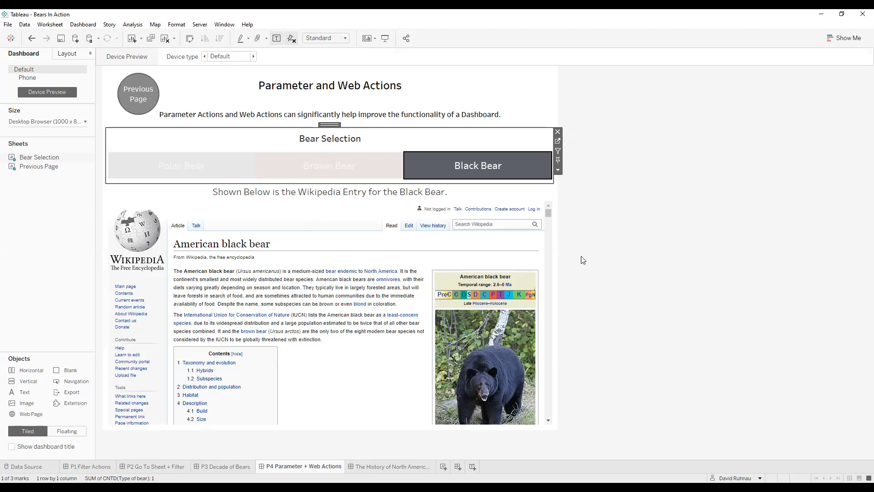
# Step: Open the Parameter1 action's settings from the dashboard's Actions list
pyautogui.click(86, 24)
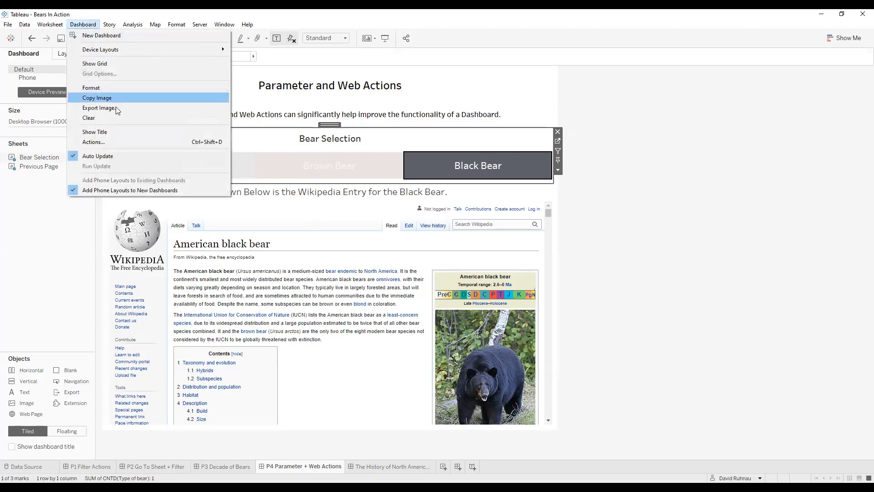
pyautogui.click(114, 142)
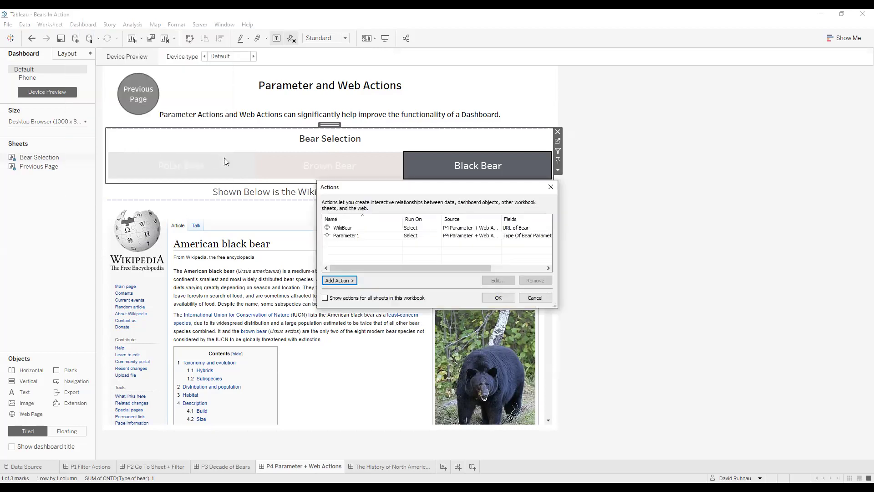
pyautogui.click(352, 236)
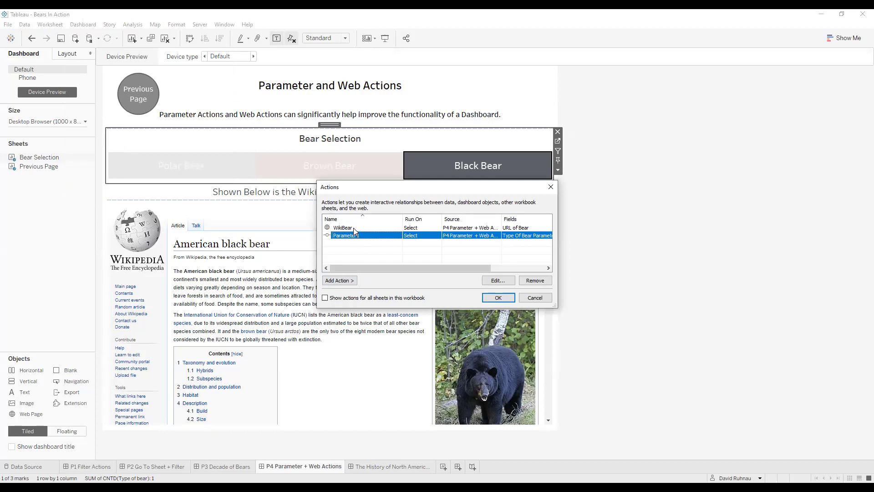
pyautogui.click(355, 230)
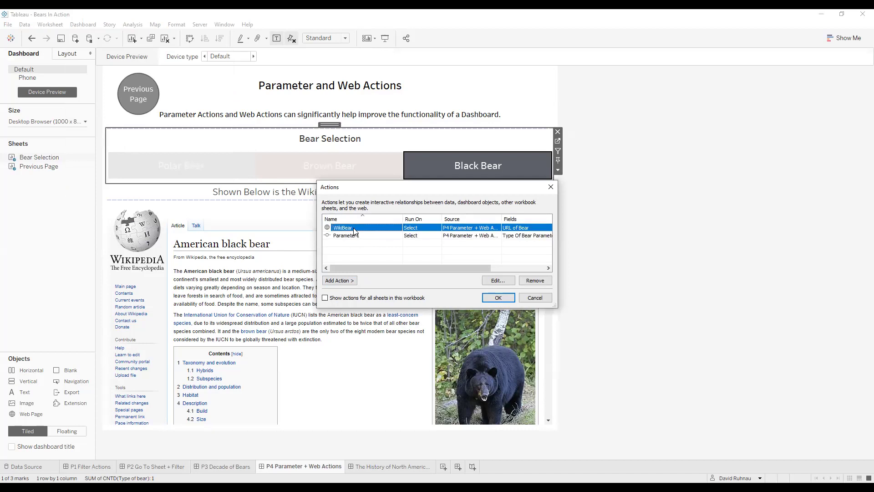
pyautogui.click(363, 235)
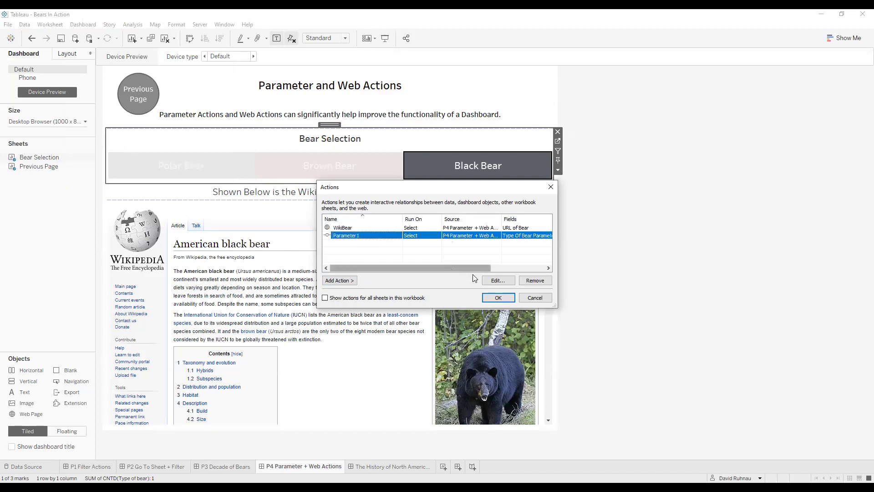
pyautogui.click(495, 282)
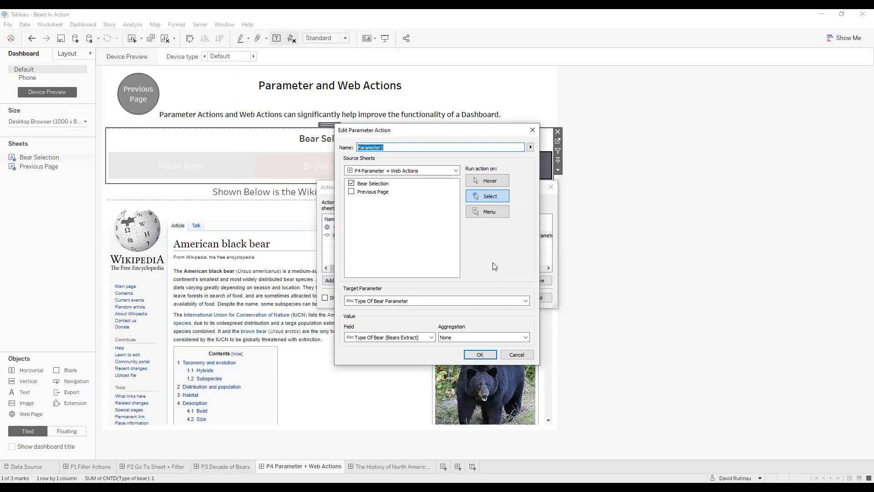
# Step: Rename the action to 'Bearameter' and keep Type Of Bear Parameter as its target
pyautogui.write('Bearameter')
pyautogui.click(440, 302)
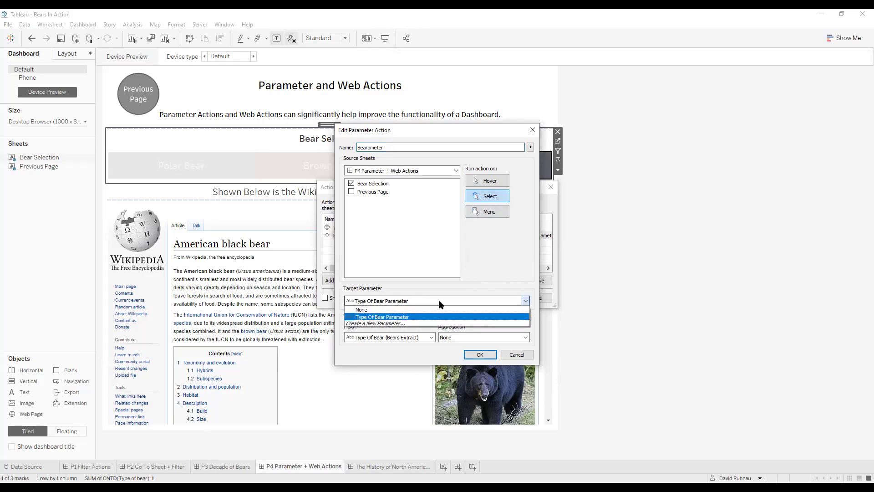
pyautogui.click(421, 321)
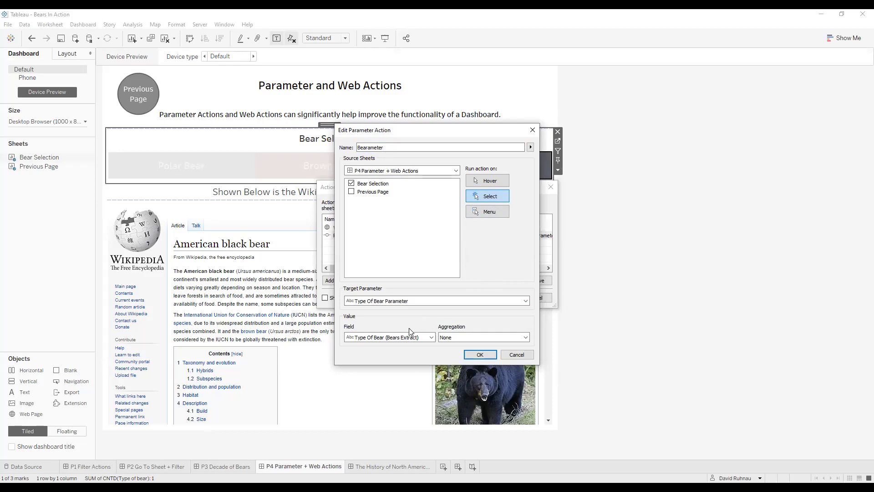
pyautogui.click(413, 302)
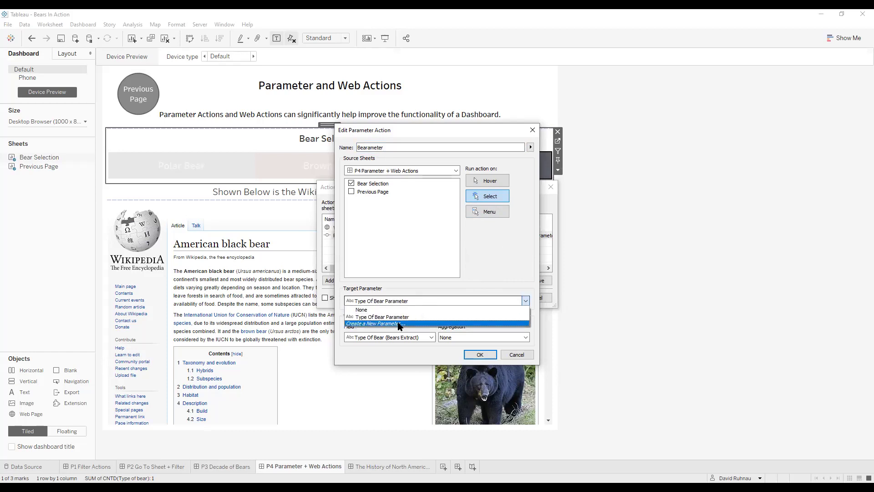
pyautogui.click(402, 317)
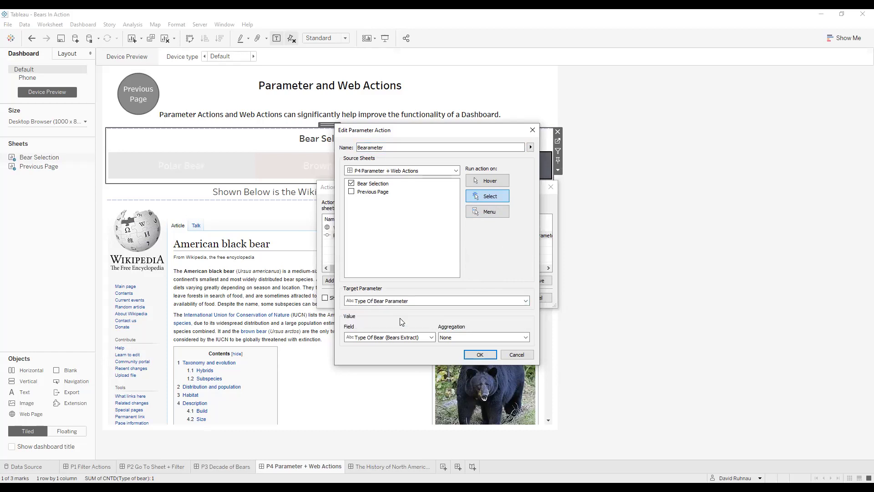
# Step: Set the action's value field to Type Of Bear (Bears Extract)
pyautogui.click(415, 338)
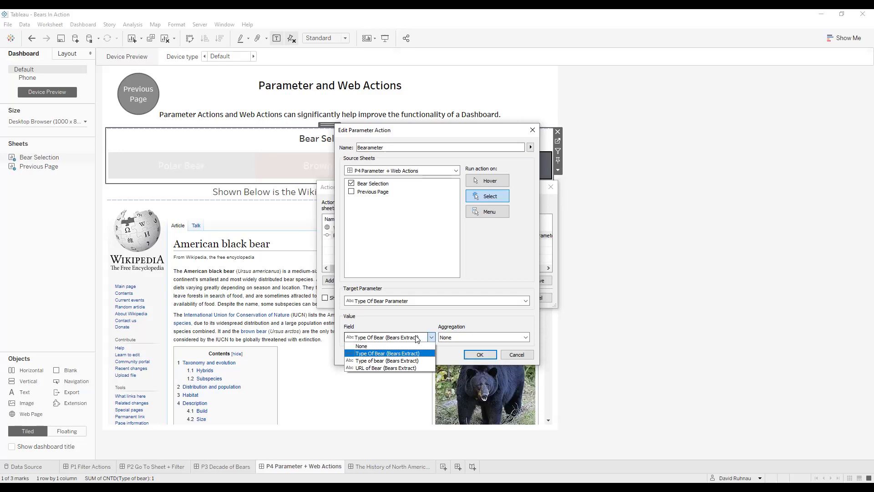
pyautogui.click(416, 337)
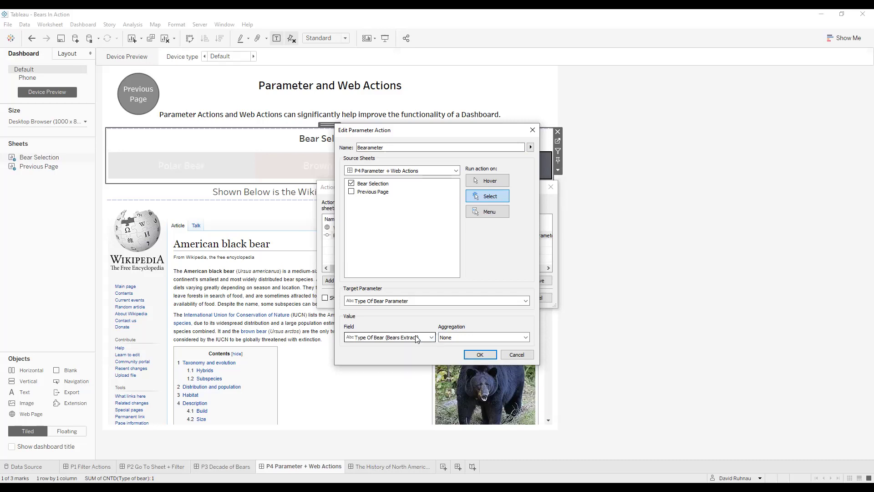
pyautogui.click(416, 338)
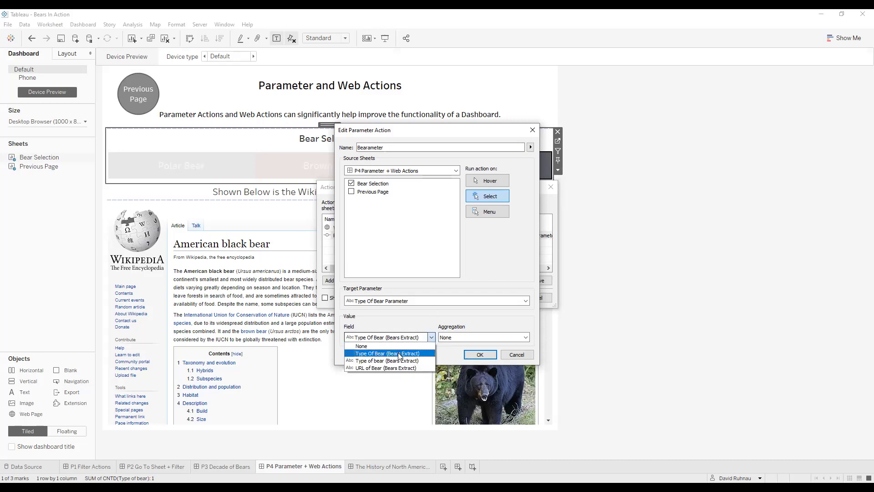
pyautogui.click(399, 354)
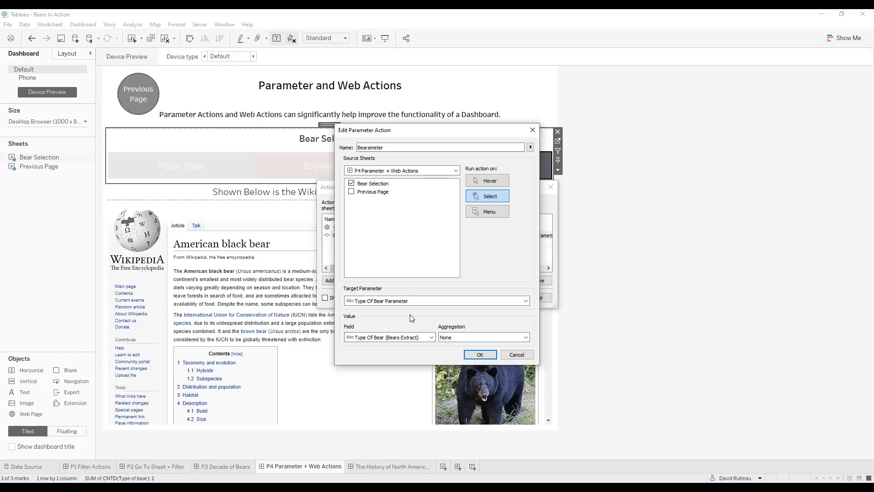
pyautogui.click(397, 338)
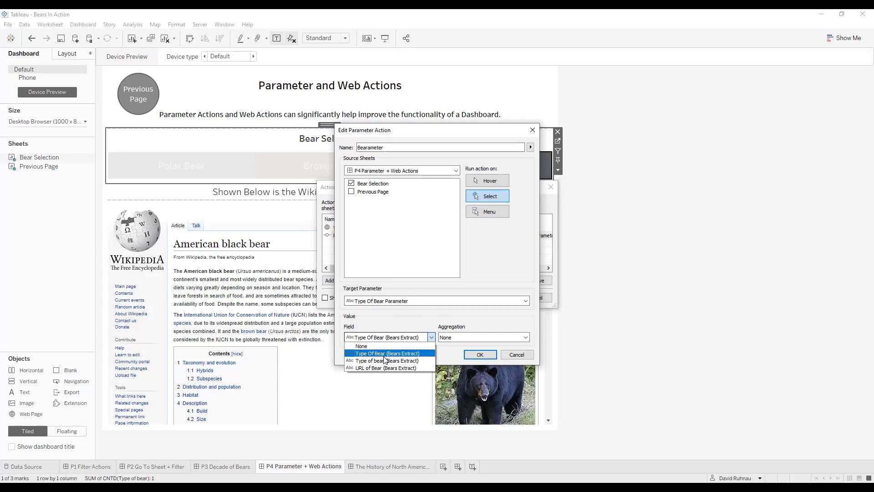
pyautogui.click(387, 352)
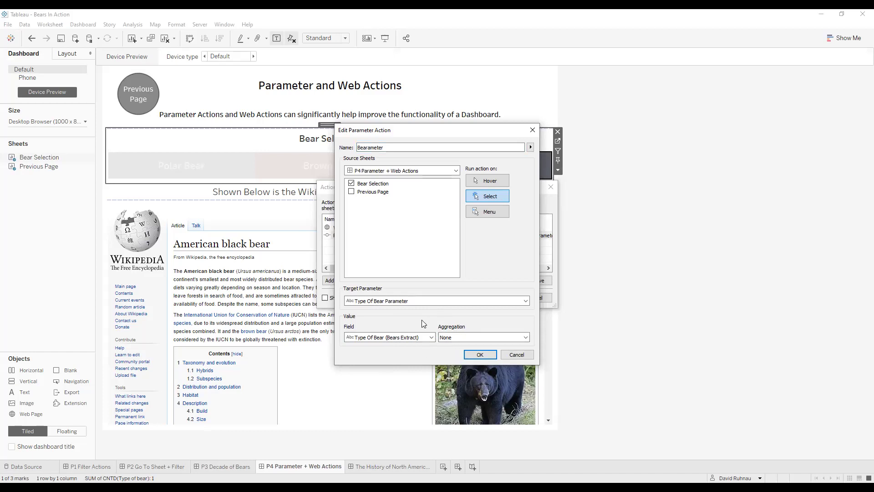
# Step: Confirm the Bearameter action, check the Bear Selection sheet, then return to the P4 Parameter + Web Actions dashboard
pyautogui.click(476, 354)
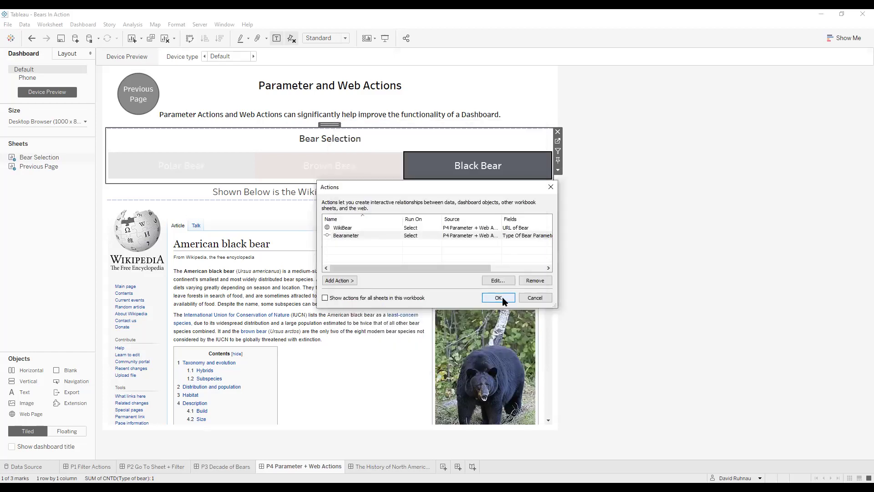
pyautogui.click(498, 298)
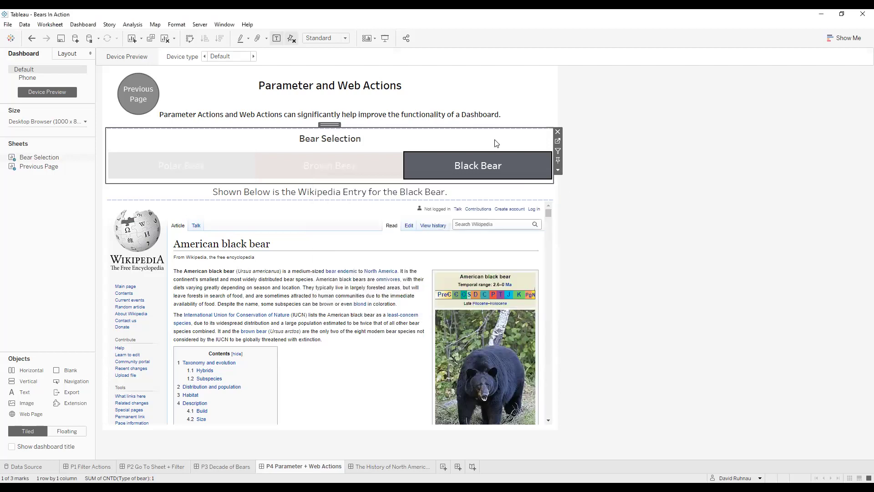
pyautogui.click(558, 142)
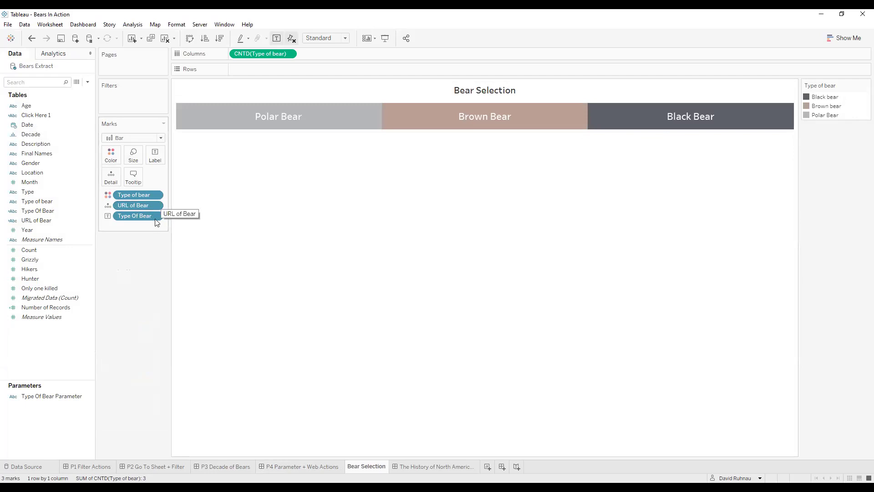
pyautogui.moveTo(304, 473)
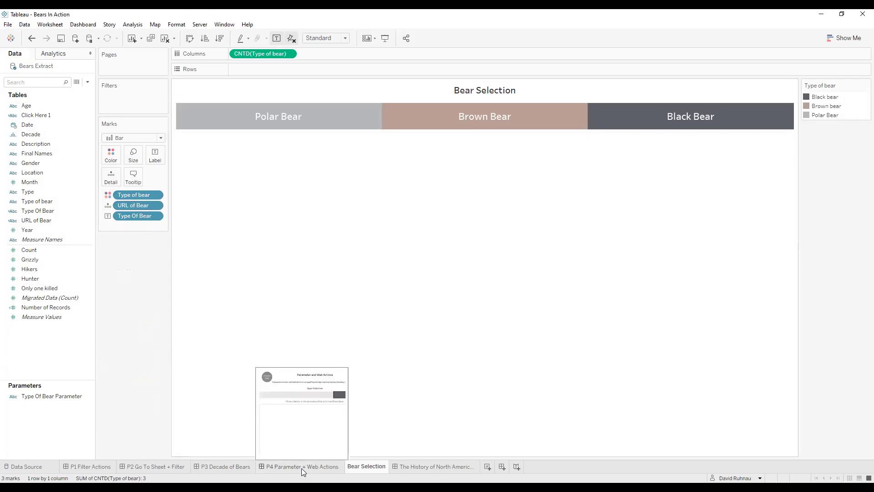
pyautogui.click(301, 467)
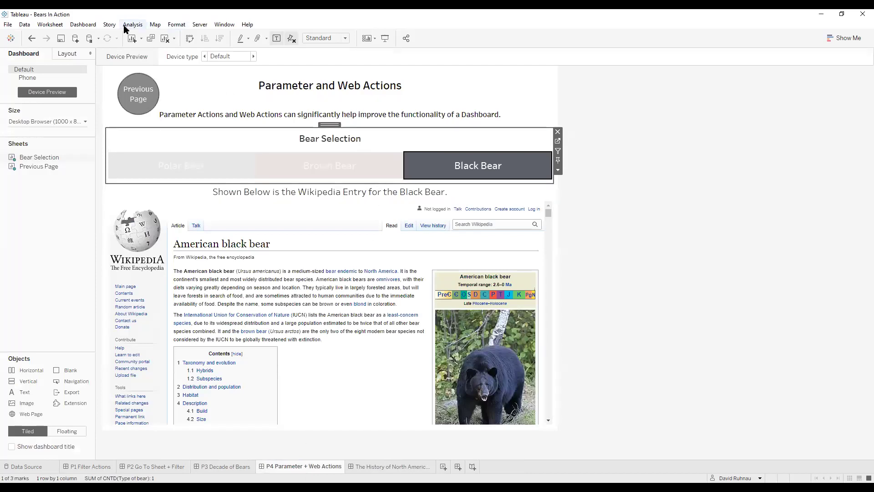
pyautogui.click(83, 25)
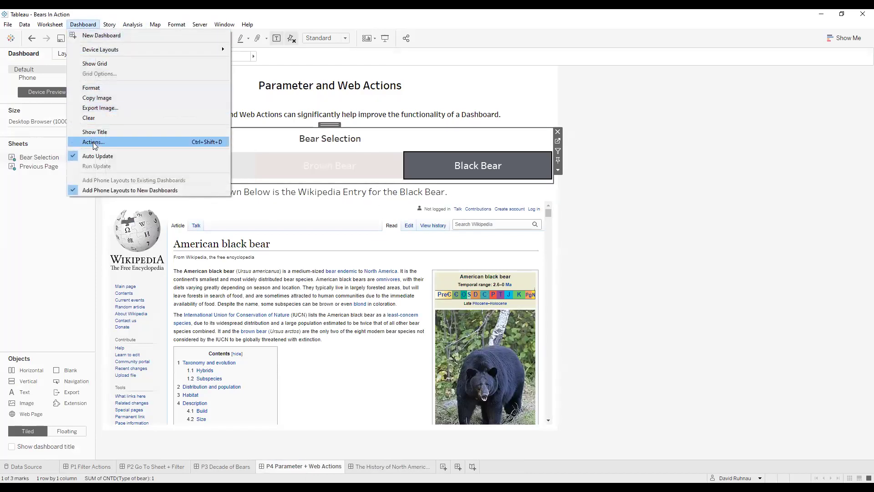
pyautogui.click(365, 193)
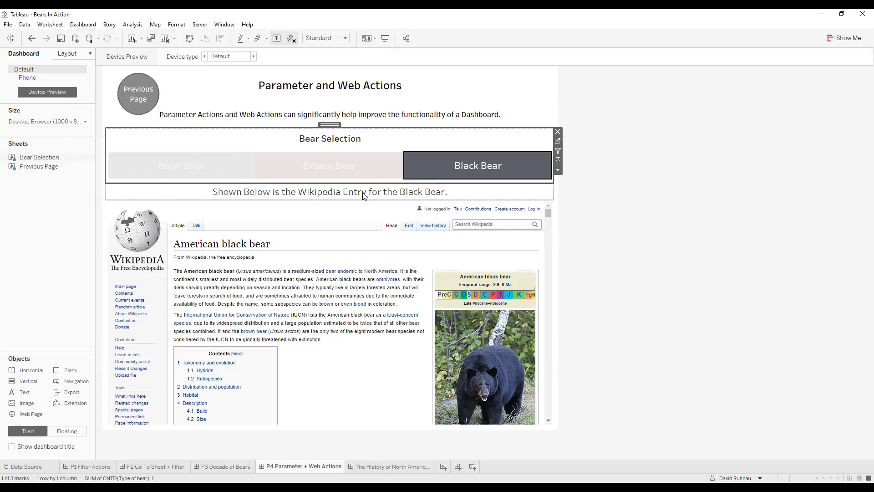
pyautogui.click(230, 167)
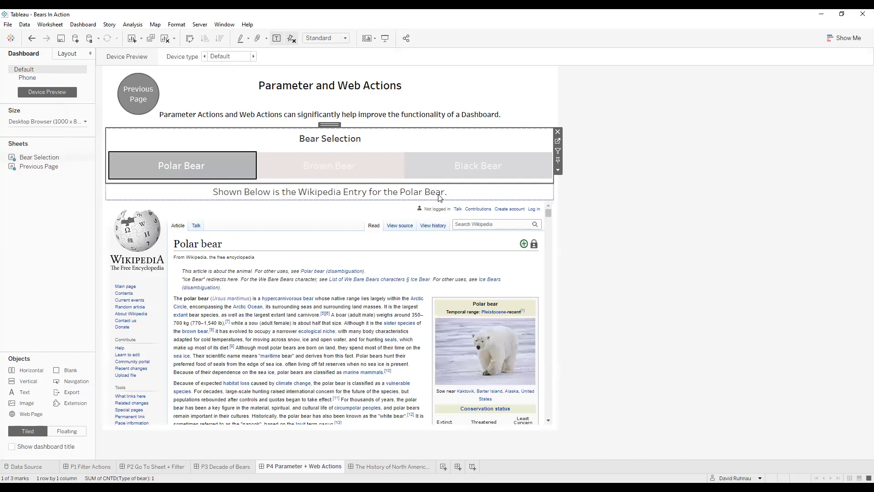
pyautogui.click(373, 175)
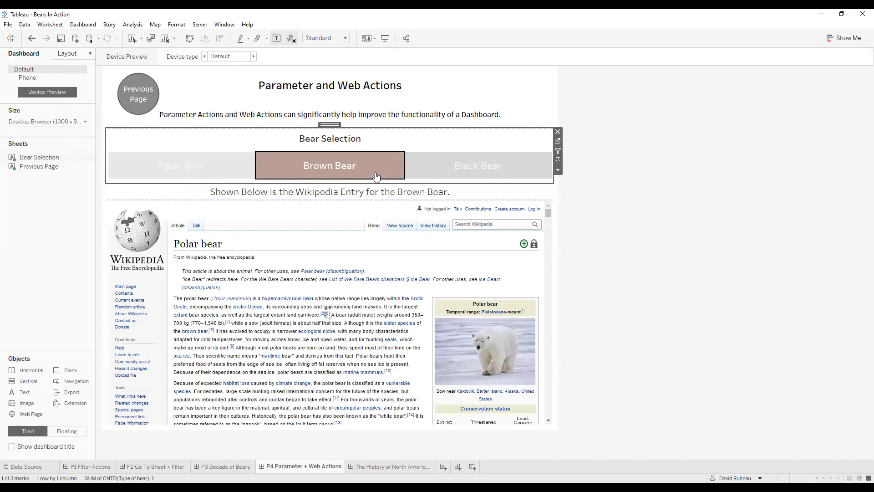
pyautogui.click(448, 175)
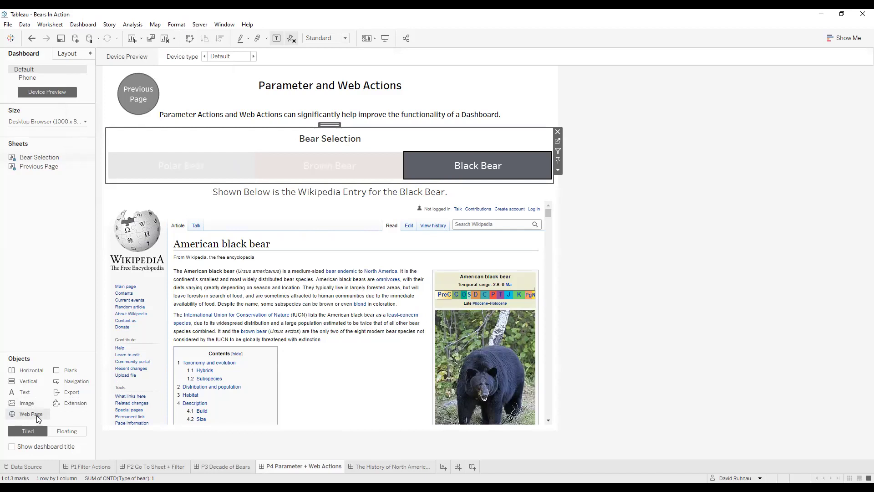
pyautogui.moveTo(39, 416); pyautogui.dragTo(287, 286)
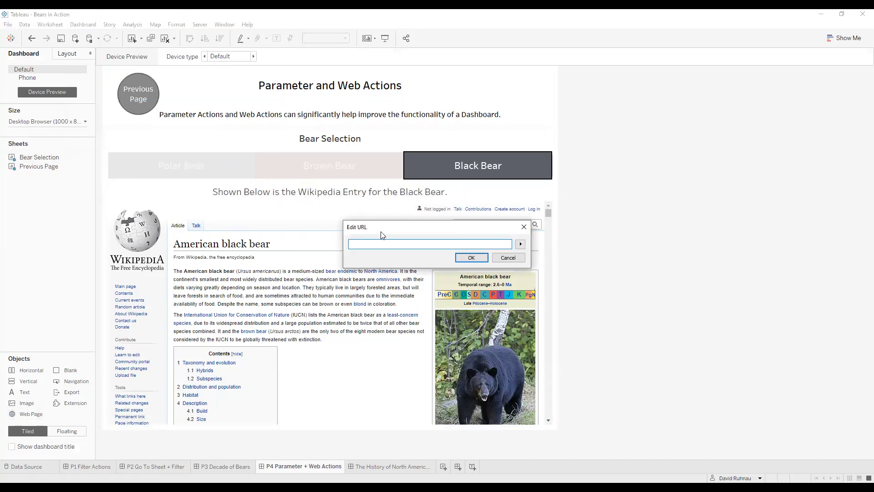
pyautogui.click(520, 244)
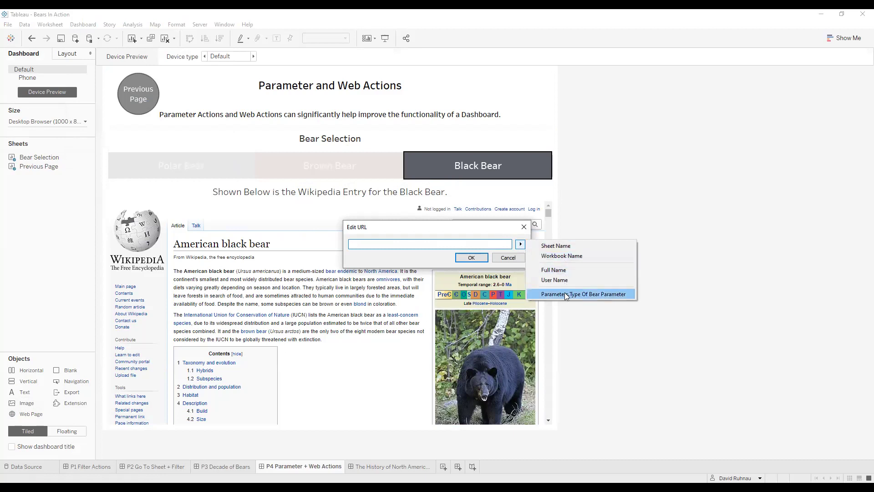
pyautogui.click(402, 252)
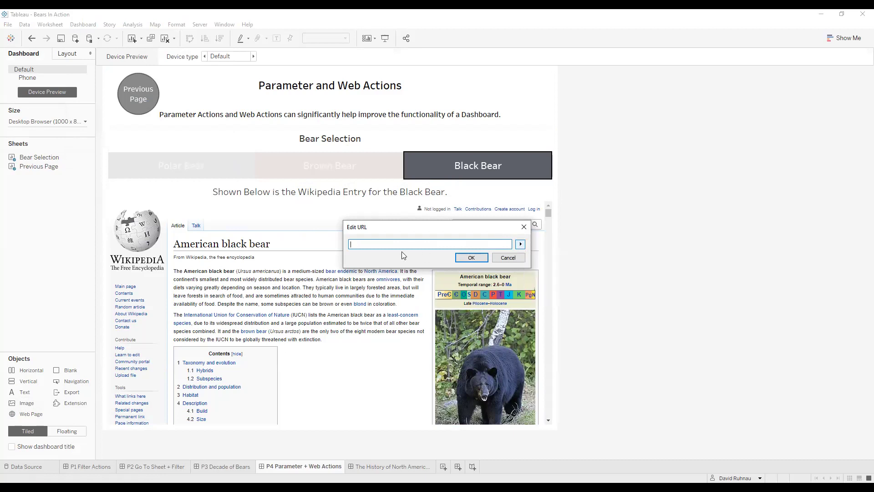
pyautogui.click(507, 258)
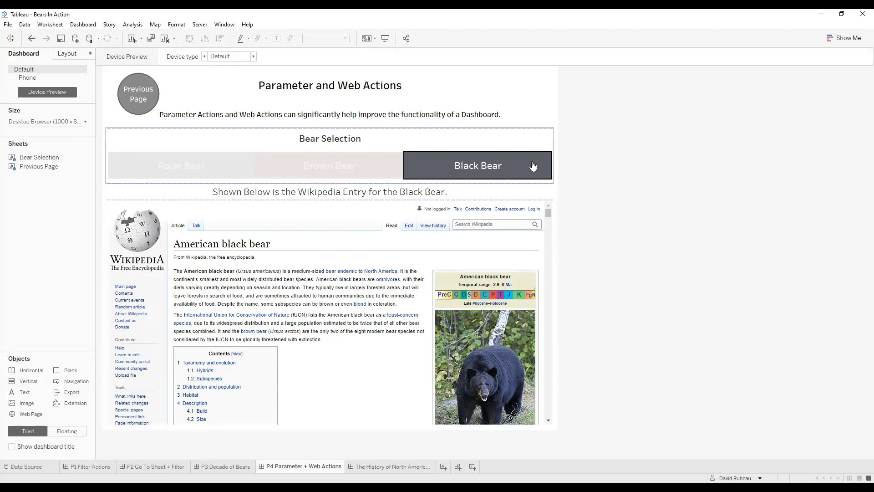
# Step: On the Bear Selection worksheet, review the URL of Bear calculation that maps each bear to Wikipedia
pyautogui.click(546, 148)
pyautogui.click(557, 140)
pyautogui.rightClick(51, 223)
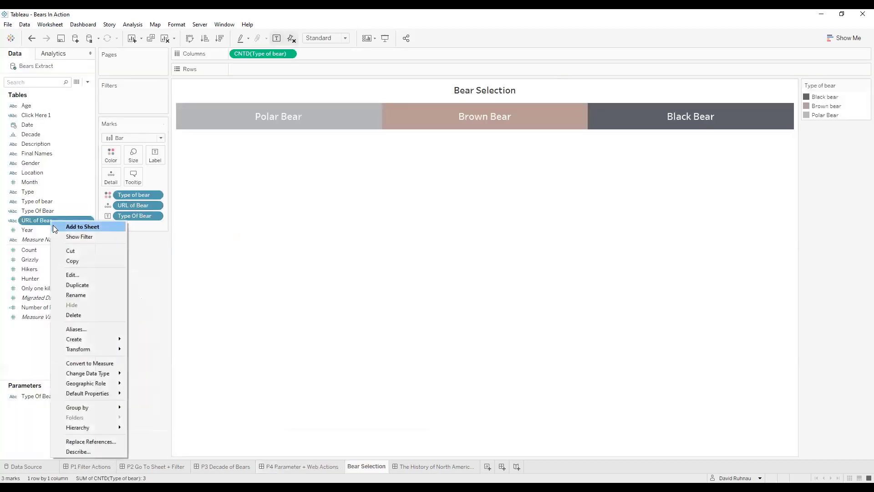
pyautogui.click(79, 274)
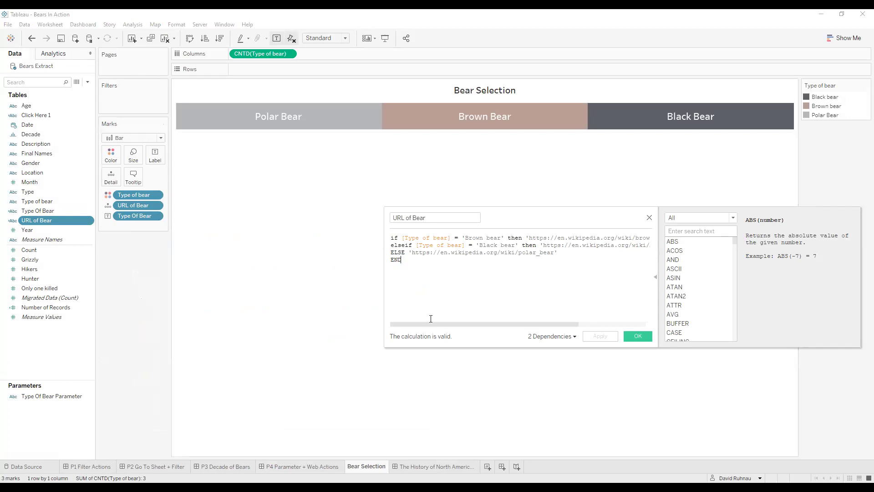
pyautogui.moveTo(433, 324); pyautogui.dragTo(500, 324)
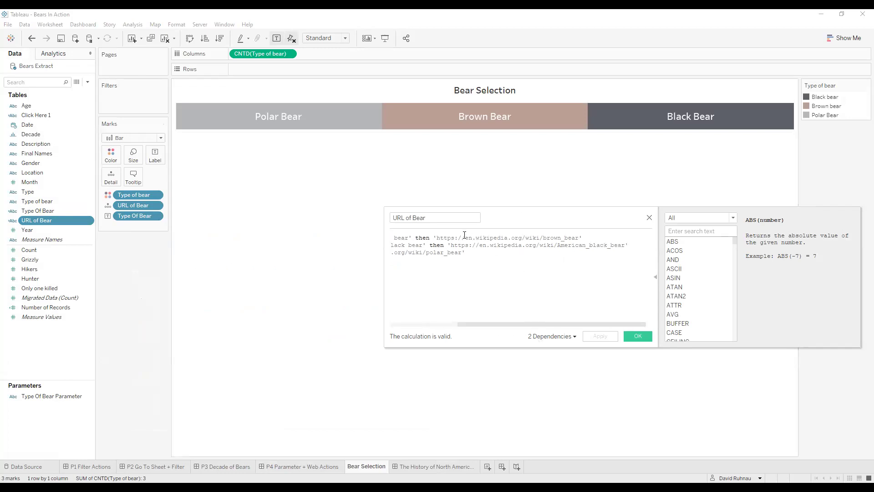
pyautogui.click(650, 219)
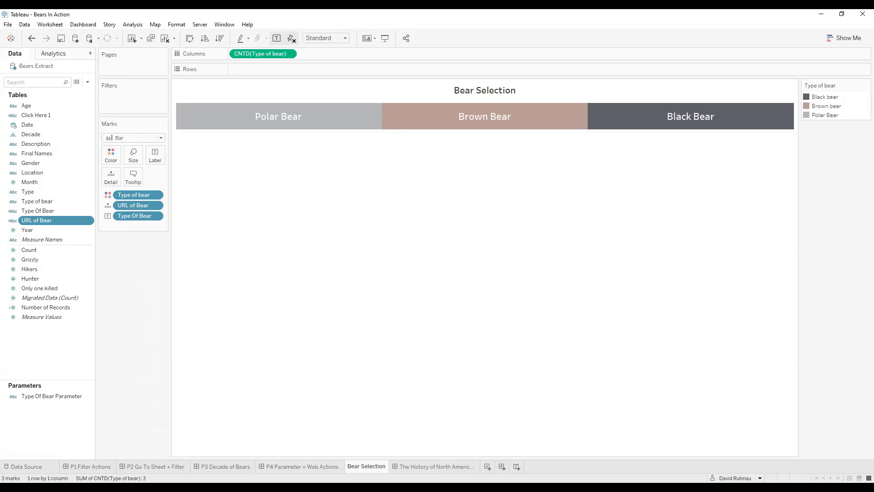
# Step: Go back to the P4 Parameter + Web Actions dashboard and deselect the Black Bear mark
pyautogui.click(319, 466)
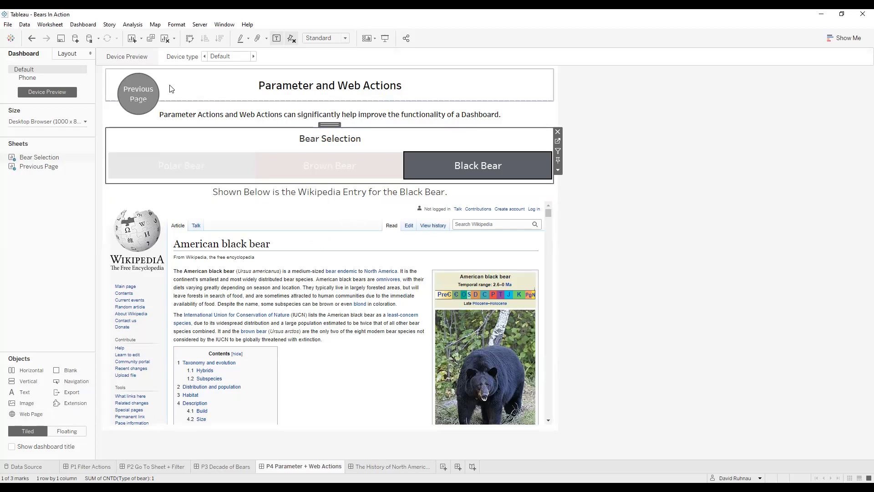
pyautogui.click(423, 168)
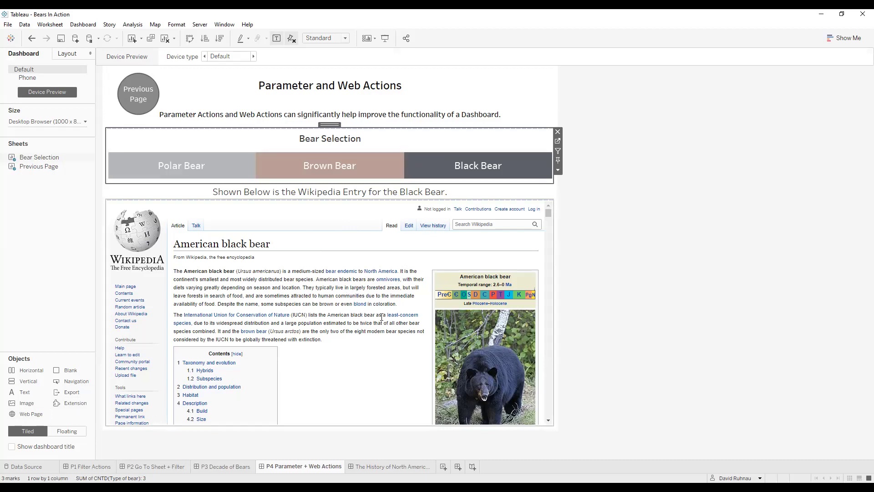
# Step: Edit the WikiBear URL action, inserting the URL of Bear field into its URL and removing the duplicate
pyautogui.click(83, 24)
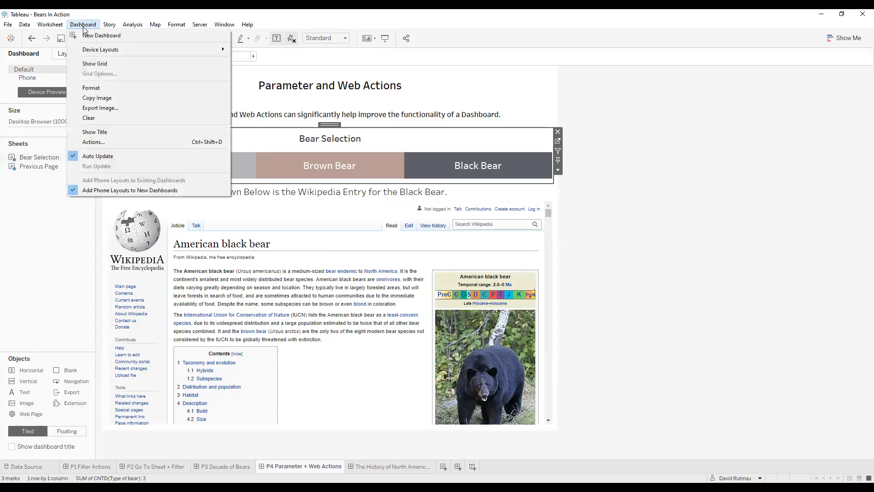
pyautogui.click(121, 142)
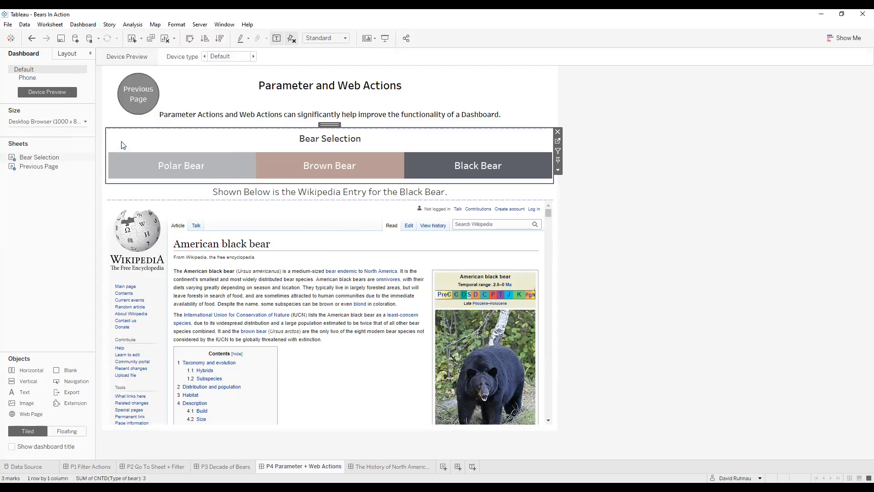
pyautogui.click(339, 227)
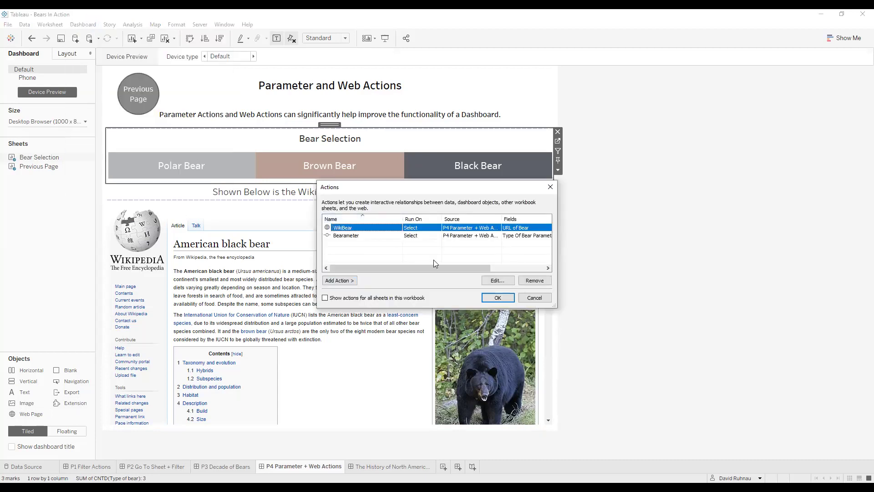
pyautogui.click(488, 278)
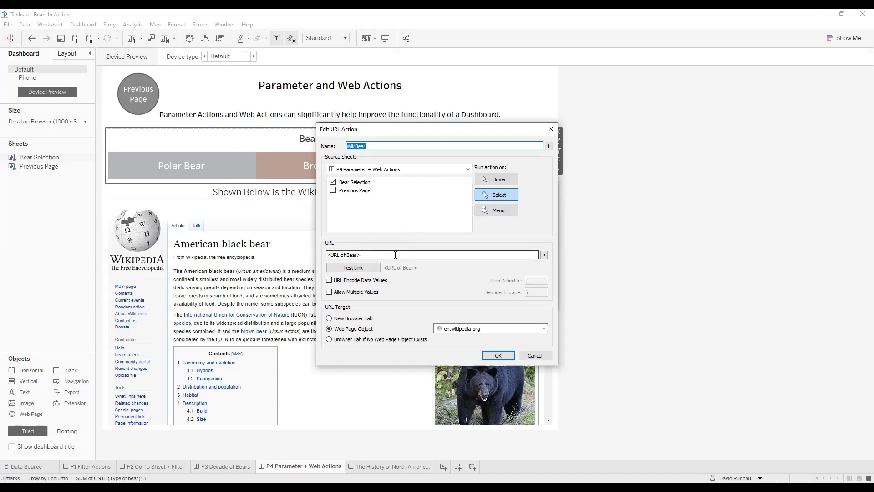
pyautogui.click(544, 255)
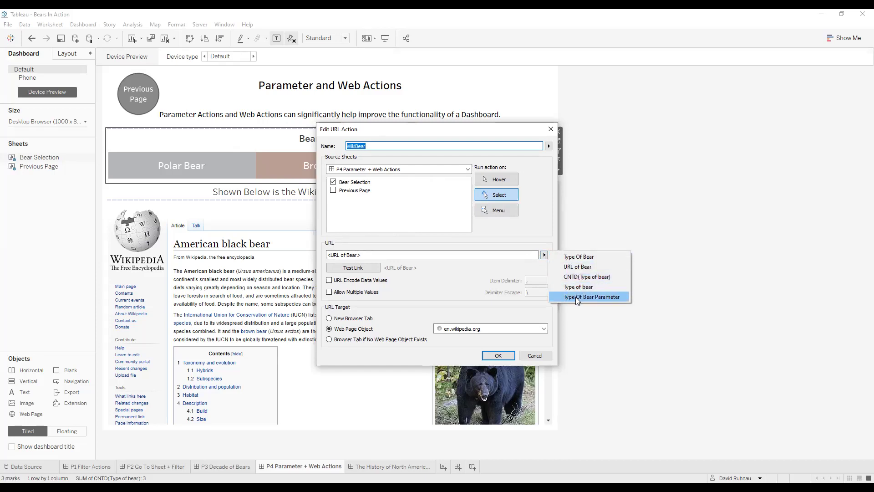
pyautogui.click(576, 267)
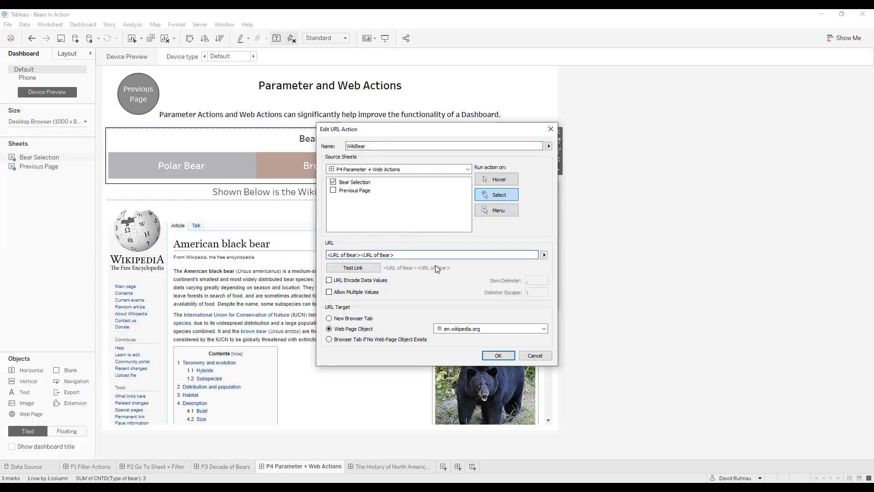
pyautogui.press('BackSpace')
pyautogui.press('BackSpace')
pyautogui.press('BackSpace')
pyautogui.press('BackSpace')
pyautogui.press('BackSpace')
pyautogui.press('BackSpace')
pyautogui.press('BackSpace')
pyautogui.press('BackSpace')
pyautogui.press('BackSpace')
pyautogui.press('BackSpace')
pyautogui.press('BackSpace')
pyautogui.press('BackSpace')
pyautogui.press('BackSpace')
# Step: Test the WikiBear link, keep en.wikipedia.org as the target web page, and confirm the action
pyautogui.click(350, 272)
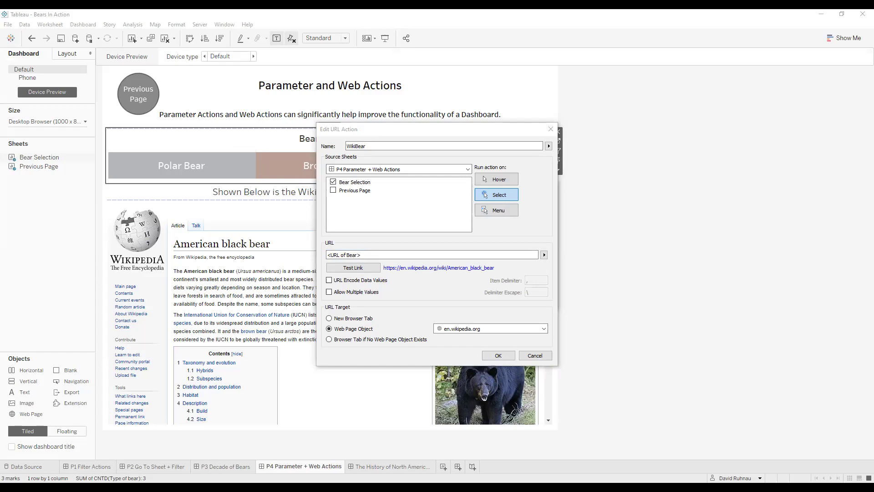
pyautogui.click(485, 195)
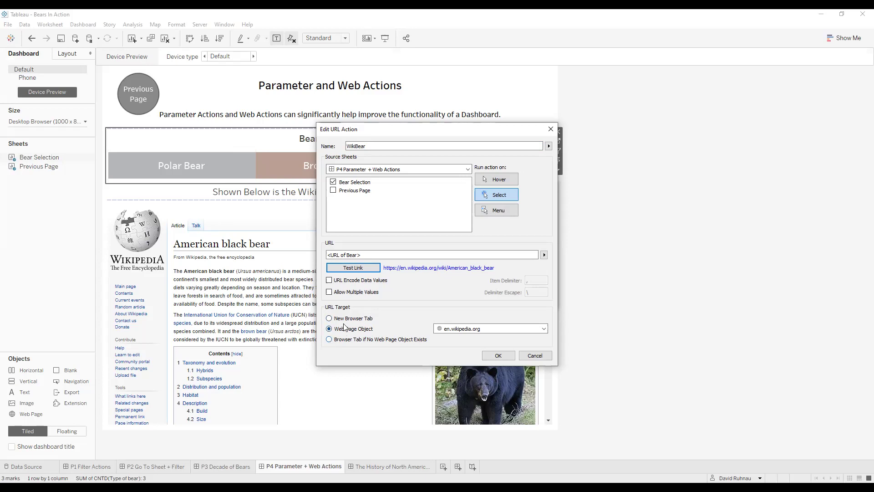
pyautogui.click(446, 332)
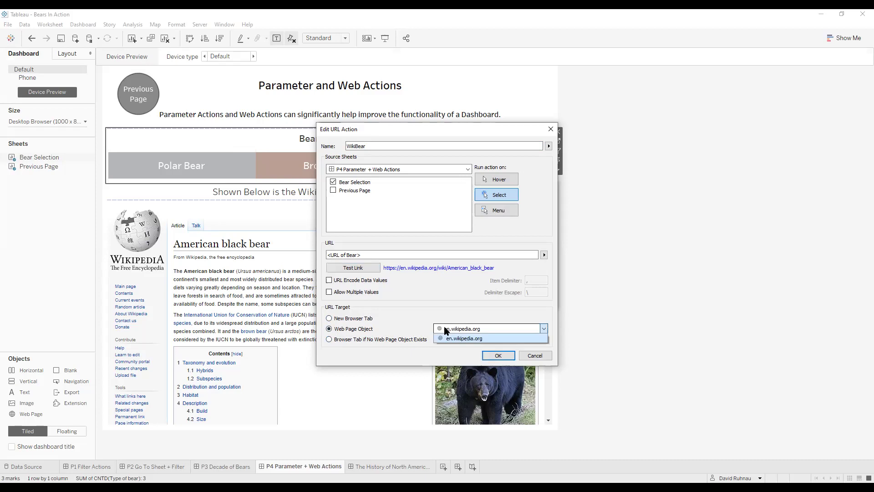
pyautogui.click(416, 328)
pyautogui.click(492, 356)
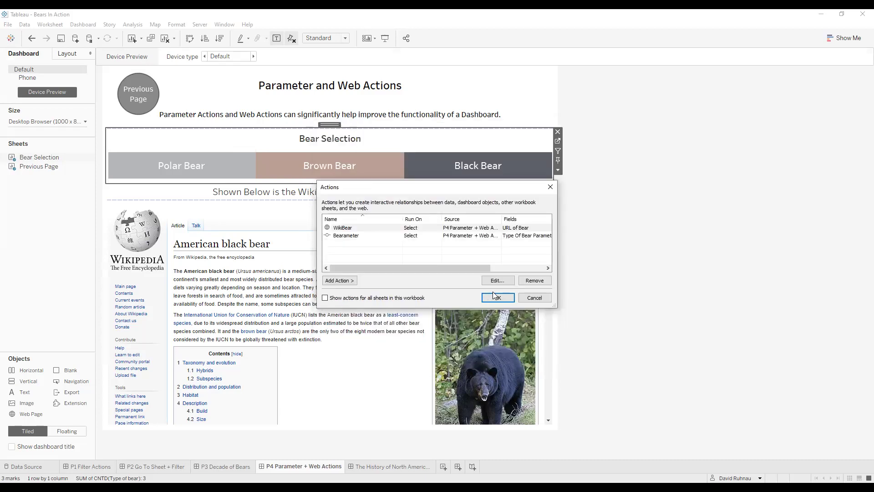
# Step: Close the actions list and try the Polar Bear and Black Bear selections on the dashboard
pyautogui.click(498, 297)
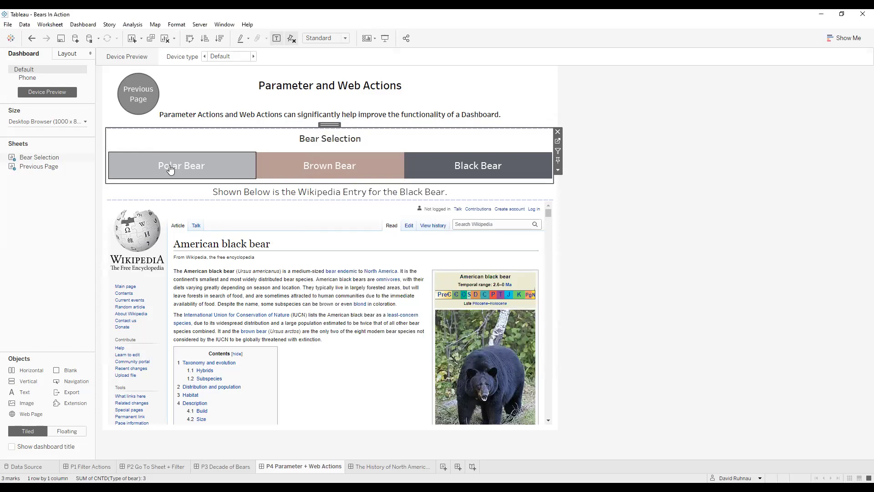
pyautogui.click(170, 169)
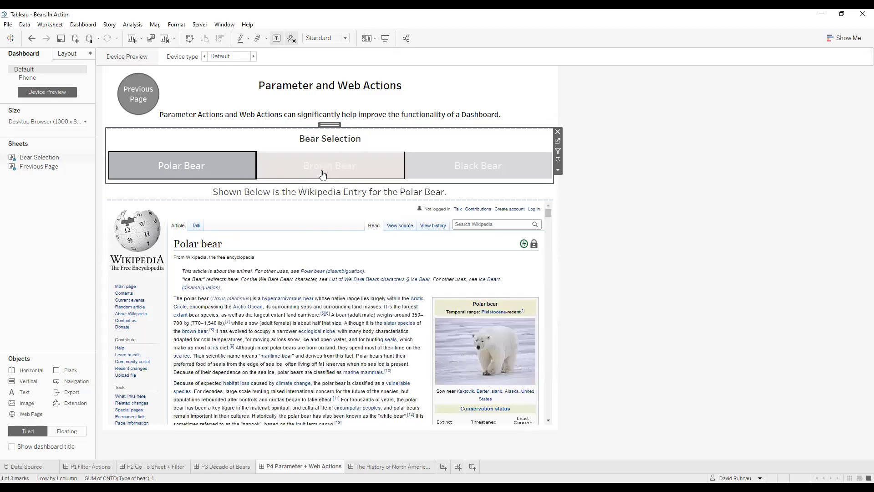
pyautogui.click(446, 177)
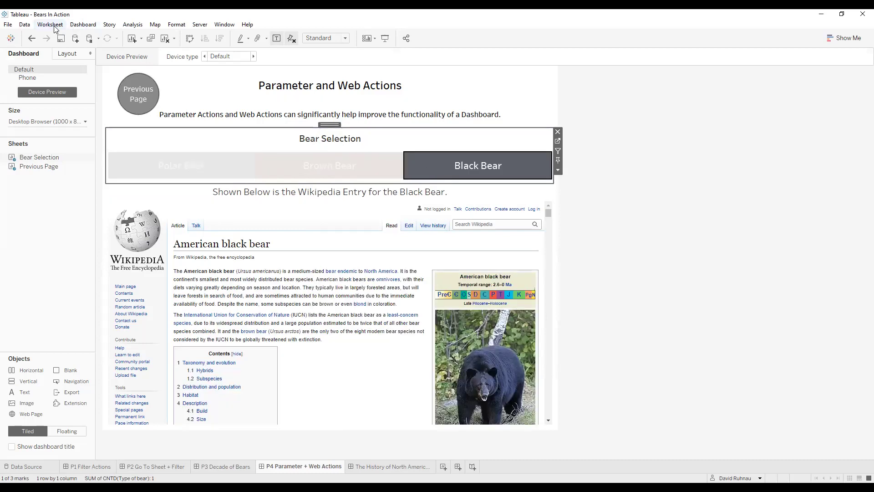
# Step: In the dashboard Actions dialog, start a new Go to URL action and then cancel it
pyautogui.click(79, 25)
pyautogui.click(102, 138)
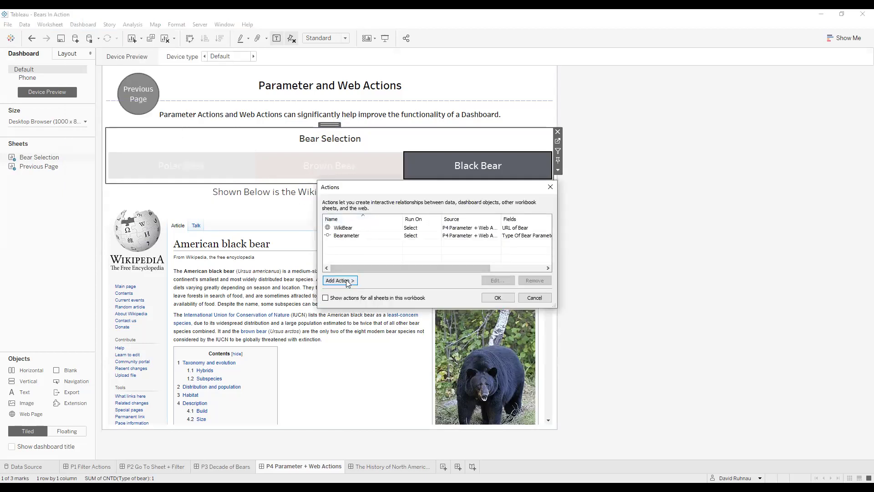
pyautogui.click(346, 280)
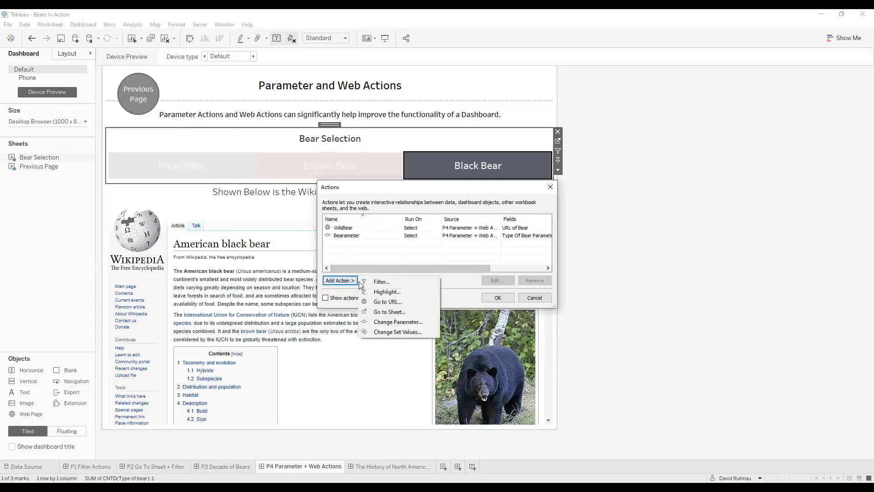
pyautogui.click(385, 302)
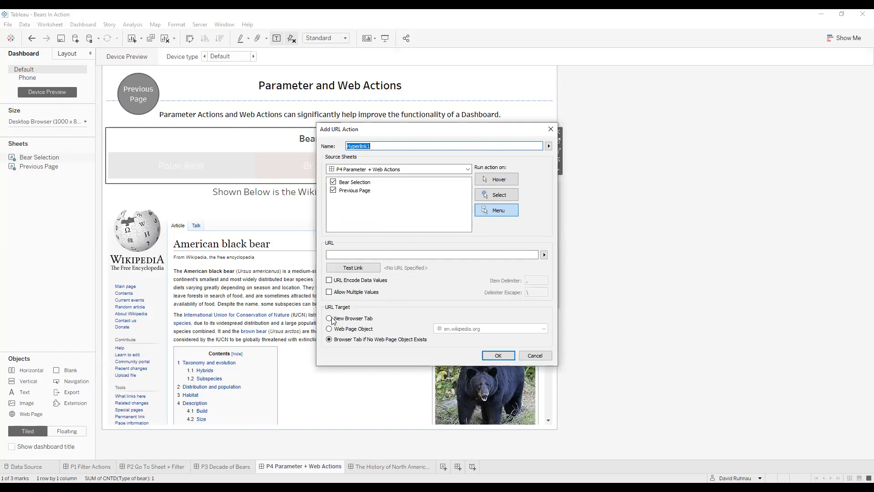
pyautogui.click(528, 355)
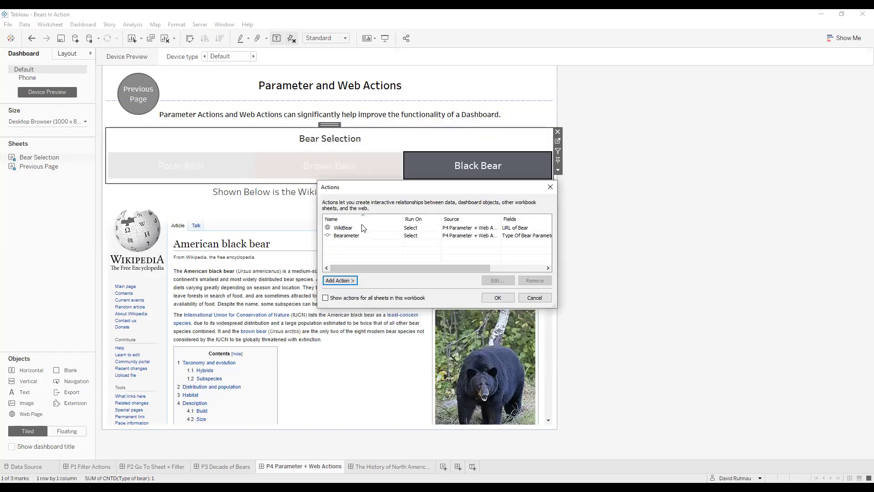
# Step: Set the WikiBear action to open its link in a New Browser Tab
pyautogui.click(351, 228)
pyautogui.click(485, 282)
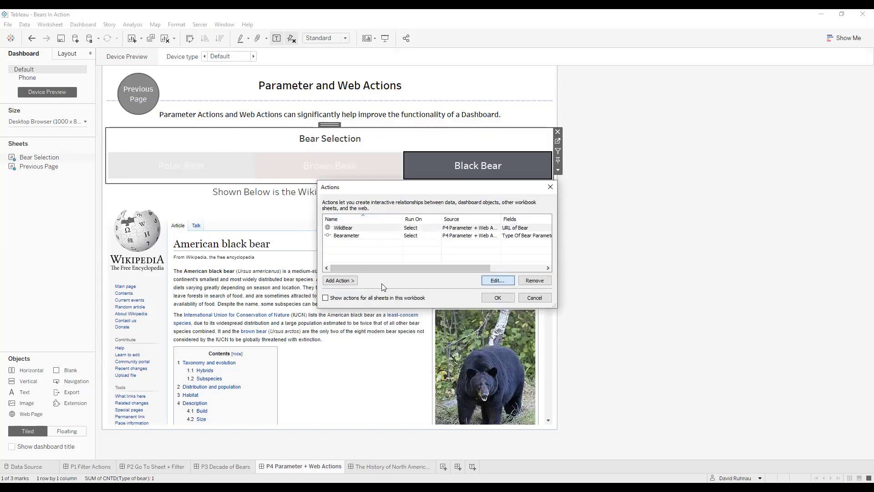
pyautogui.click(346, 318)
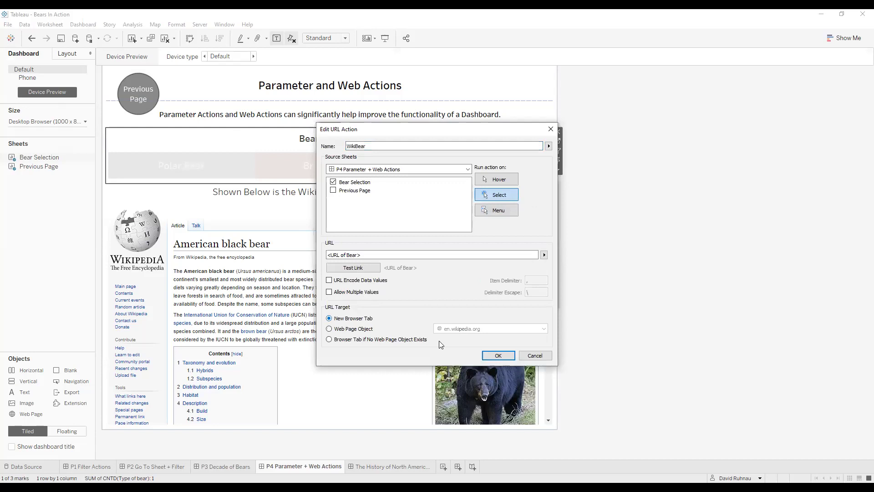
pyautogui.click(498, 355)
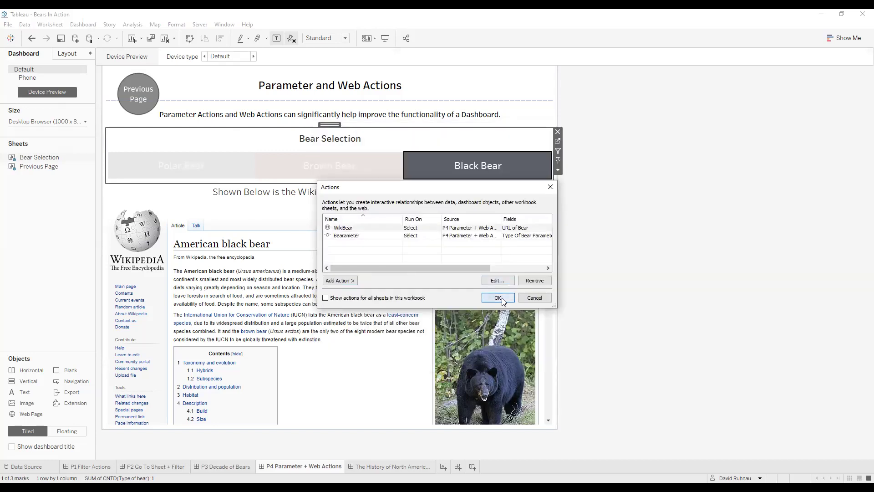
# Step: Close the Actions dialog and select Polar Bear, opening its Wikipedia article in a new browser tab
pyautogui.click(497, 298)
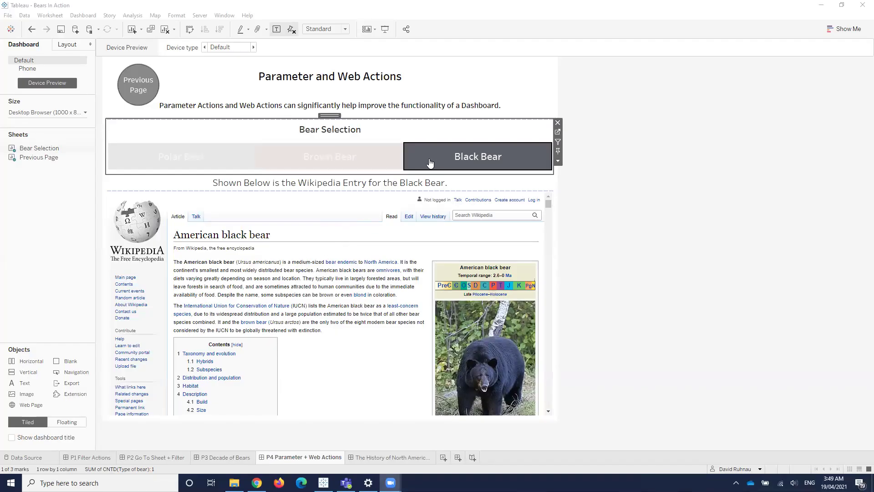
pyautogui.click(206, 157)
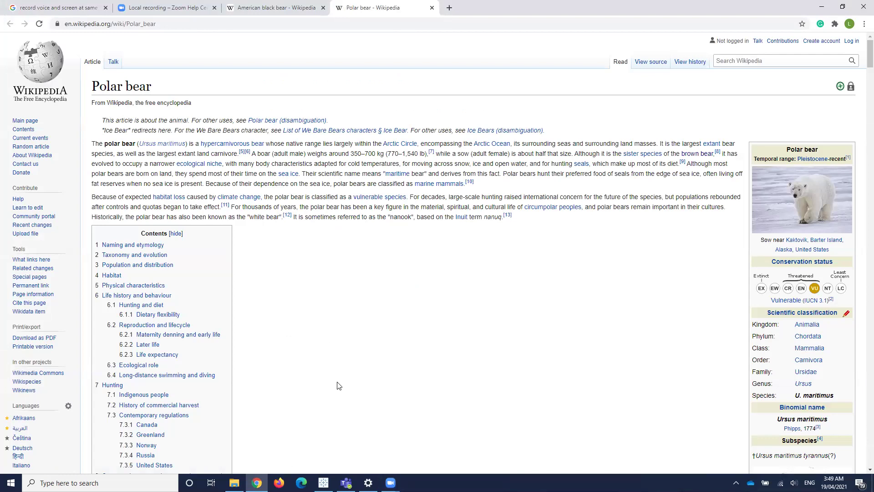
# Step: Switch from Chrome back to the Tableau P4 dashboard via the taskbar
pyautogui.click(323, 483)
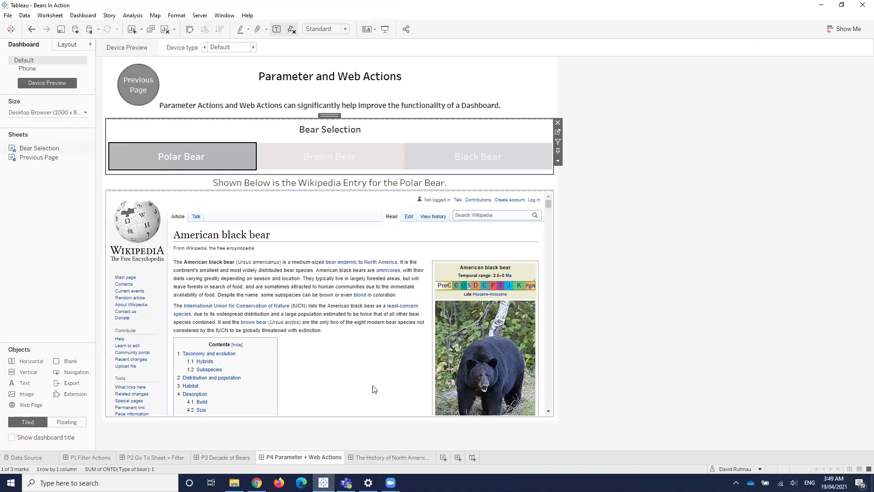
pyautogui.scroll(-2, 396, 364)
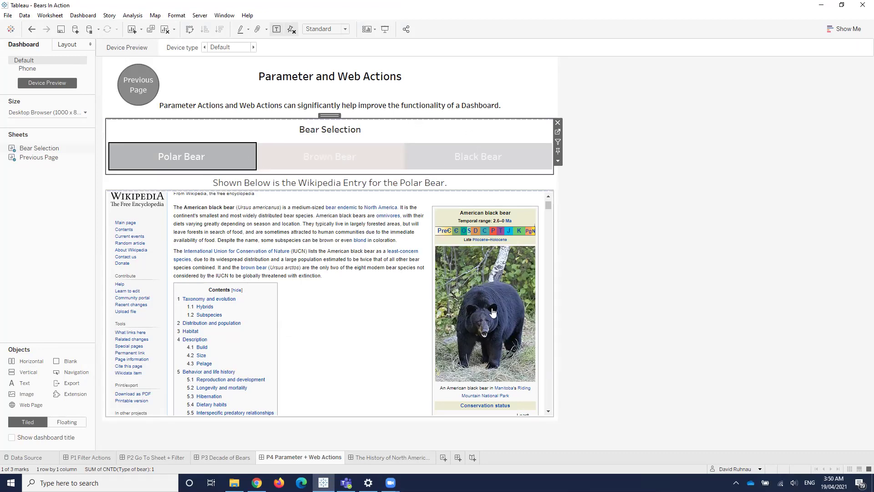
pyautogui.click(473, 317)
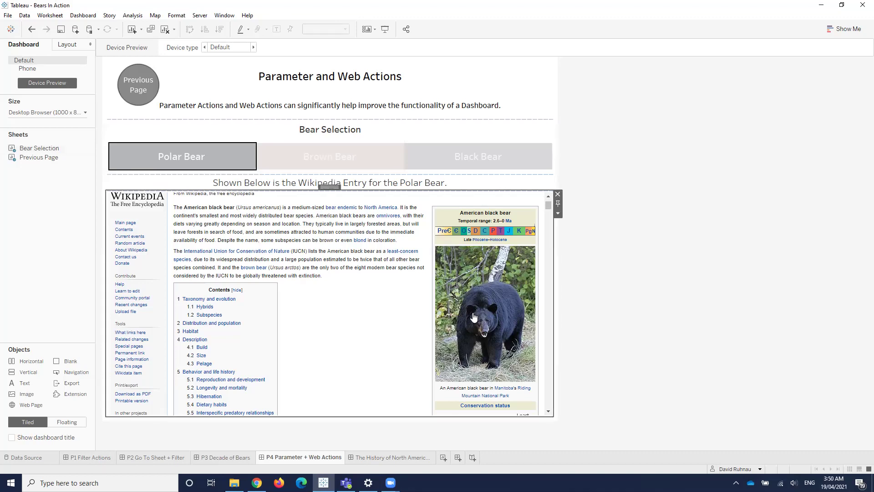
pyautogui.click(473, 318)
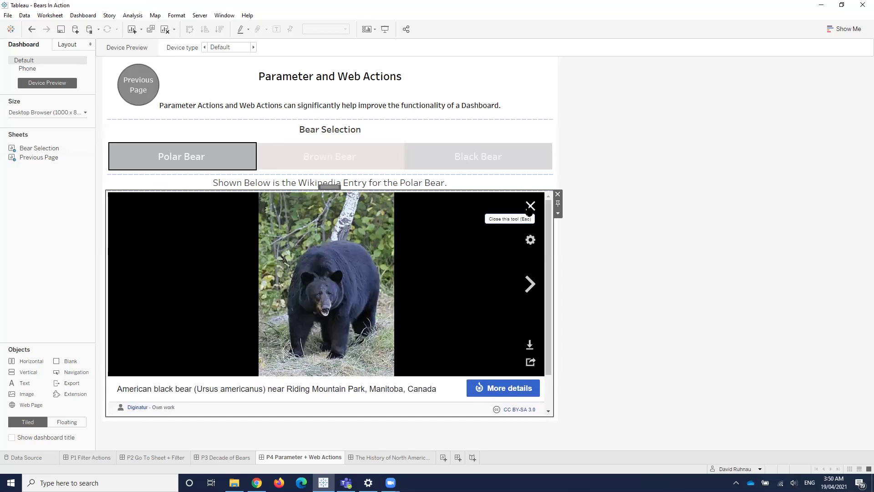
pyautogui.click(529, 207)
pyautogui.scroll(-1, 296, 318)
pyautogui.scroll(1, 355, 294)
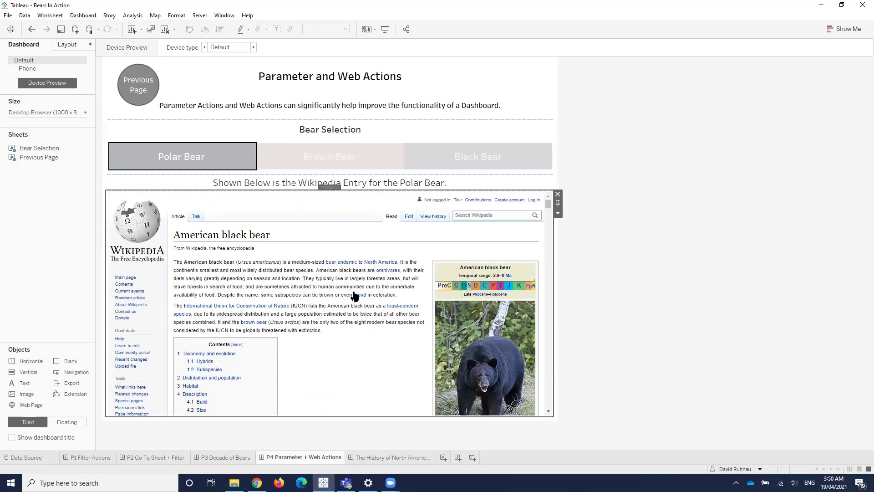